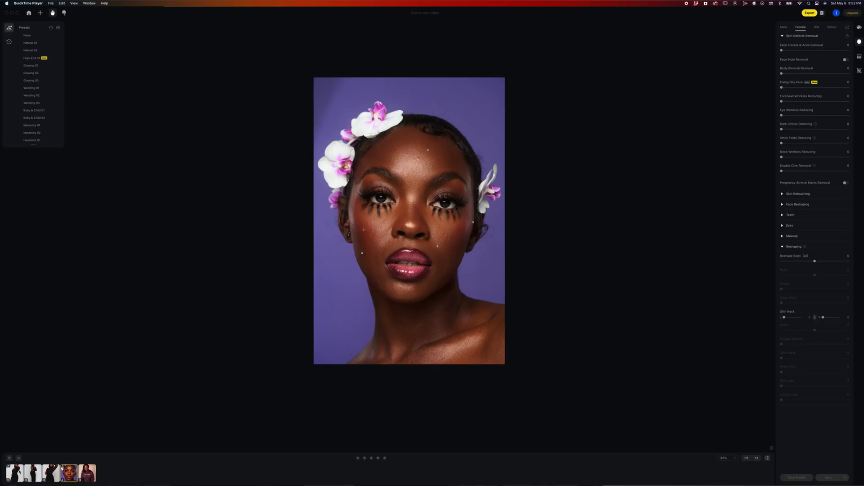
# Step: Set Smile Folds Reducing to 100 and Magic Face Skin (Dodge & Burn) to 100 on the orchid portrait
pyautogui.click(14, 472)
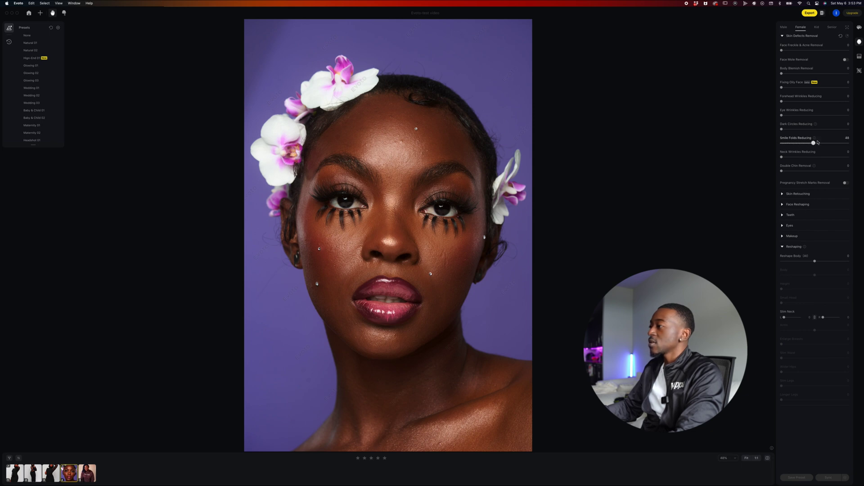
pyautogui.moveTo(818, 143); pyautogui.dragTo(850, 145)
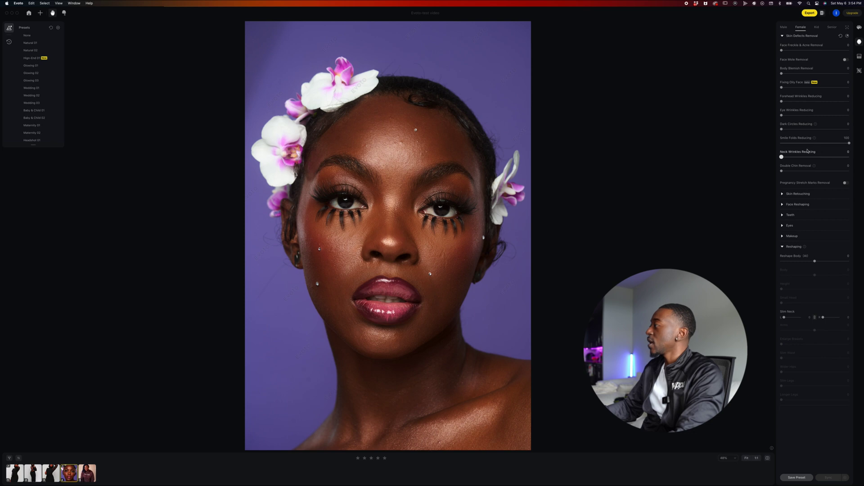
pyautogui.click(783, 194)
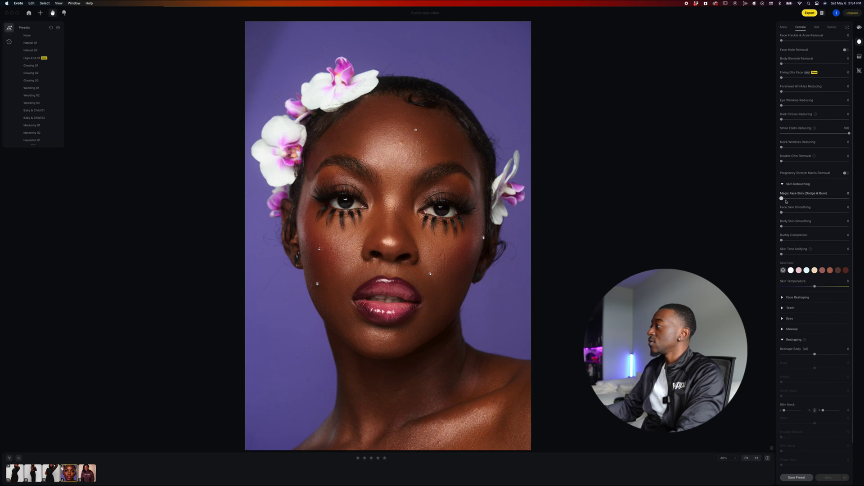
pyautogui.moveTo(795, 201)
pyautogui.mouseDown()
pyautogui.moveTo(826, 201)
pyautogui.moveTo(772, 201)
pyautogui.moveTo(860, 202)
pyautogui.mouseUp()
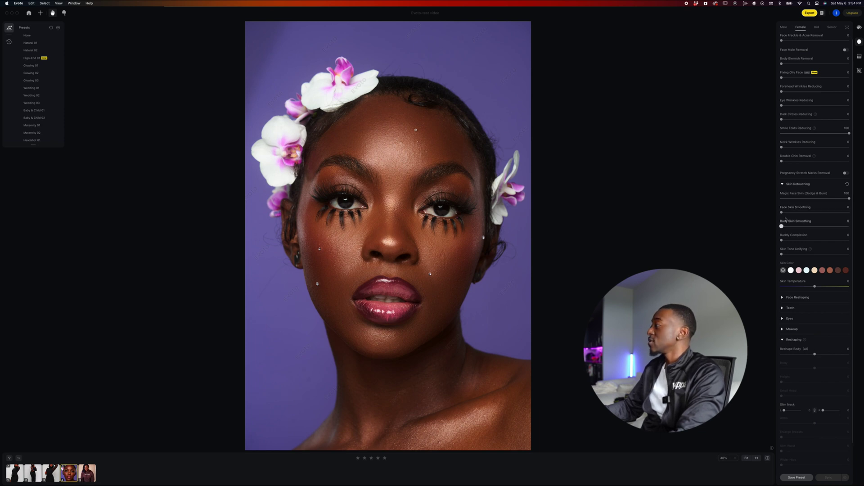
# Step: Try Face Skin Smoothing at about 32 and settle it at about 15
pyautogui.moveTo(786, 213)
pyautogui.mouseDown()
pyautogui.moveTo(818, 215)
pyautogui.moveTo(803, 215)
pyautogui.mouseUp()
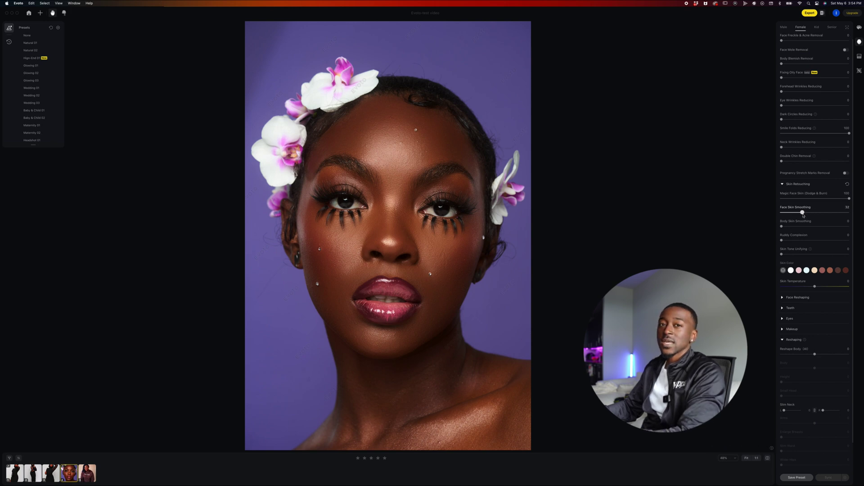
pyautogui.moveTo(803, 215); pyautogui.dragTo(791, 213)
pyautogui.scroll(-2, 786, 297)
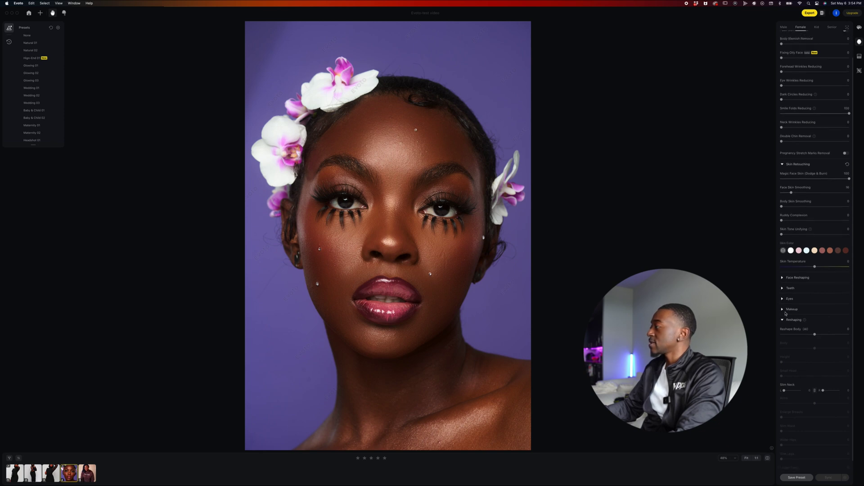
# Step: Try reshaping both sides of the face with the Face adjustment under Face Shape, and reset it to 0
pyautogui.click(782, 278)
pyautogui.scroll(-1, 795, 292)
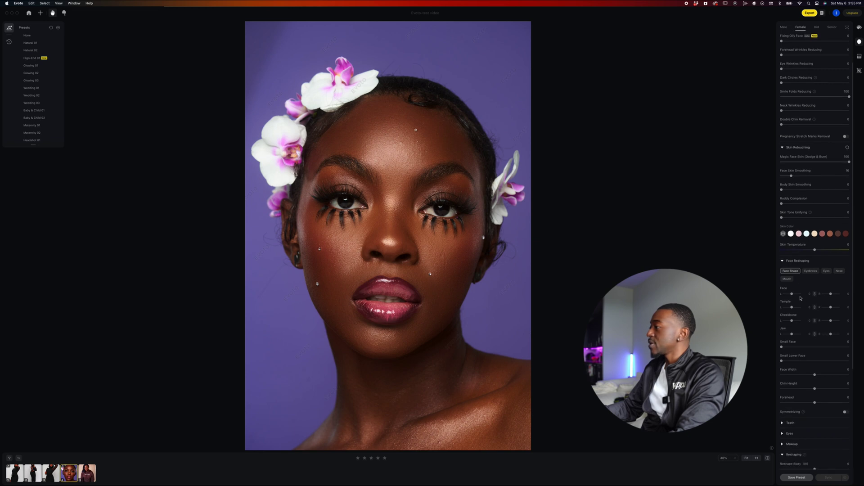
pyautogui.moveTo(792, 295); pyautogui.dragTo(789, 296)
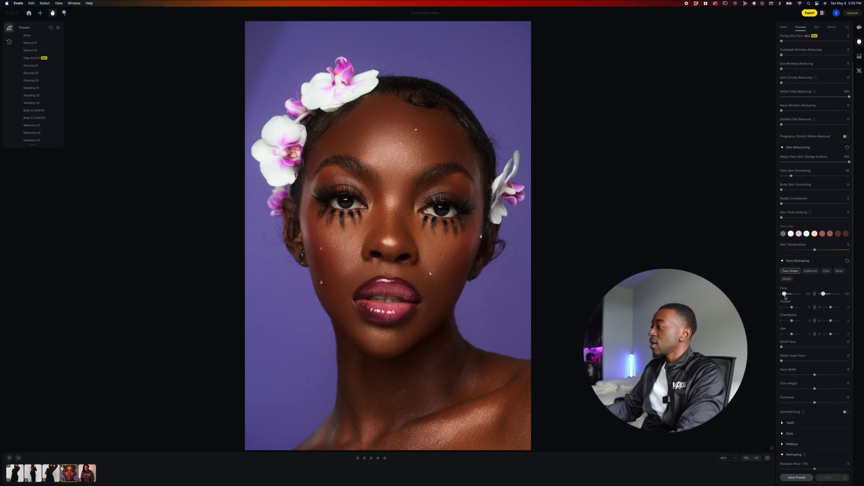
pyautogui.doubleClick(791, 295)
pyautogui.scroll(-2, 810, 315)
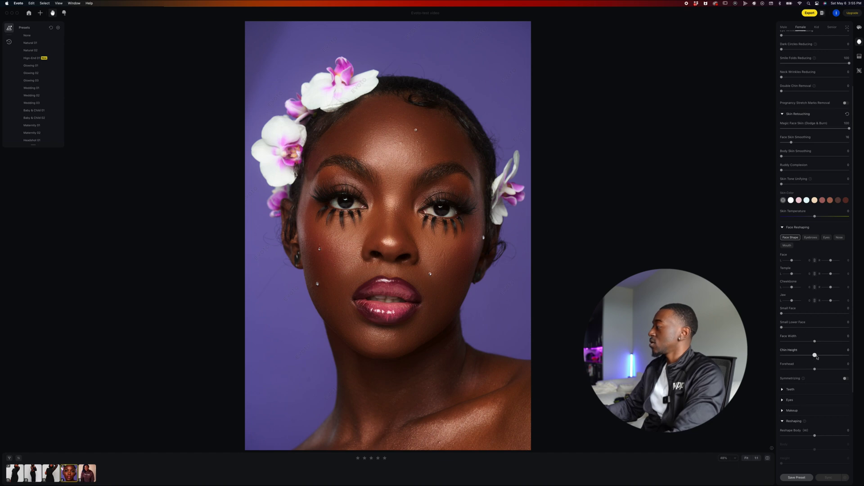
pyautogui.scroll(-3, 794, 364)
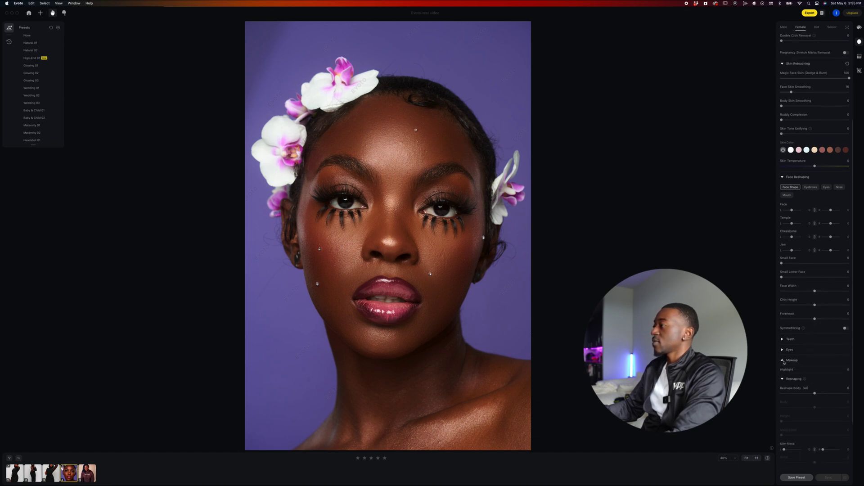
# Step: Compare Fixing Oily Face at 100 and near zero, and settle it at about 32
pyautogui.scroll(8, 796, 225)
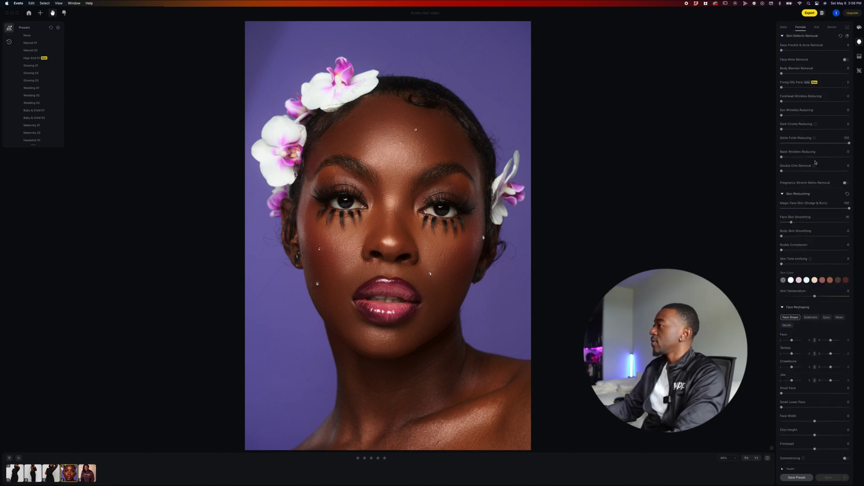
pyautogui.moveTo(781, 87); pyautogui.dragTo(853, 92)
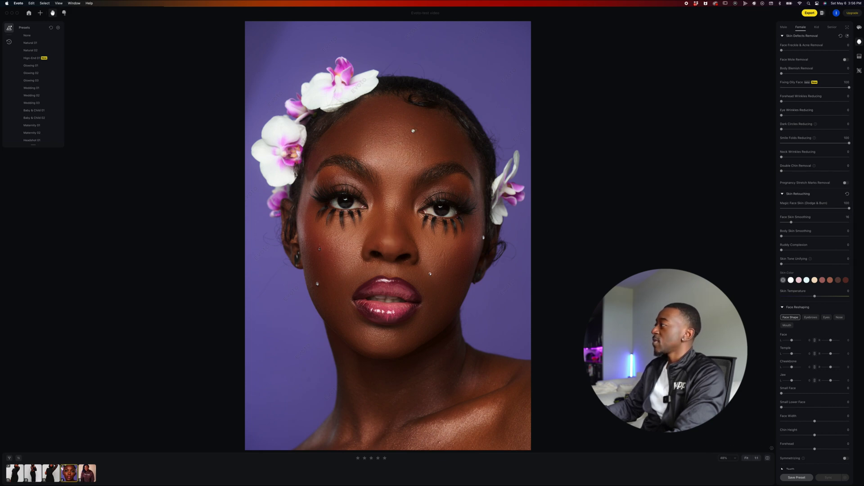
pyautogui.moveTo(849, 88); pyautogui.dragTo(782, 87)
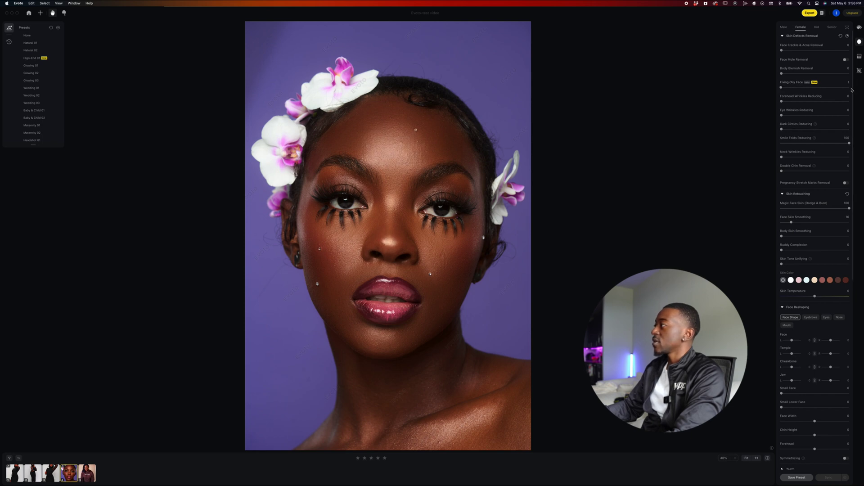
pyautogui.click(803, 87)
# Step: Try Dark Circles Reducing on the face at about 38 and return it to 0
pyautogui.moveTo(782, 129); pyautogui.dragTo(795, 129)
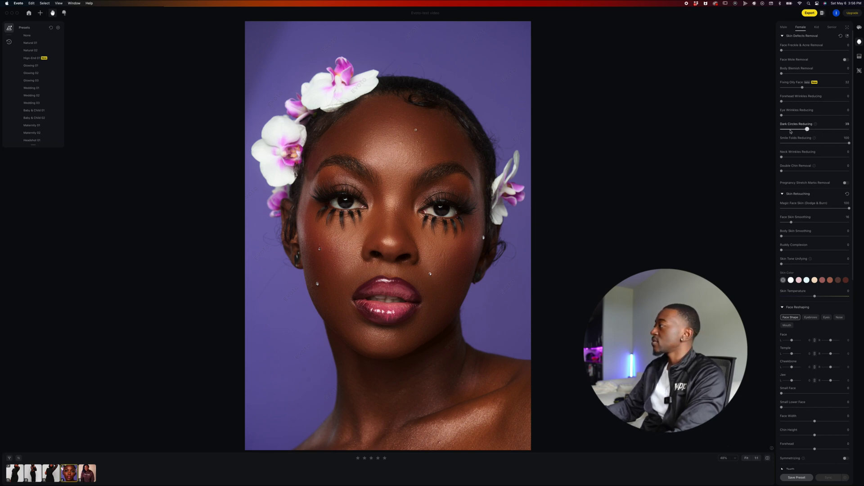
pyautogui.moveTo(791, 131); pyautogui.dragTo(760, 135)
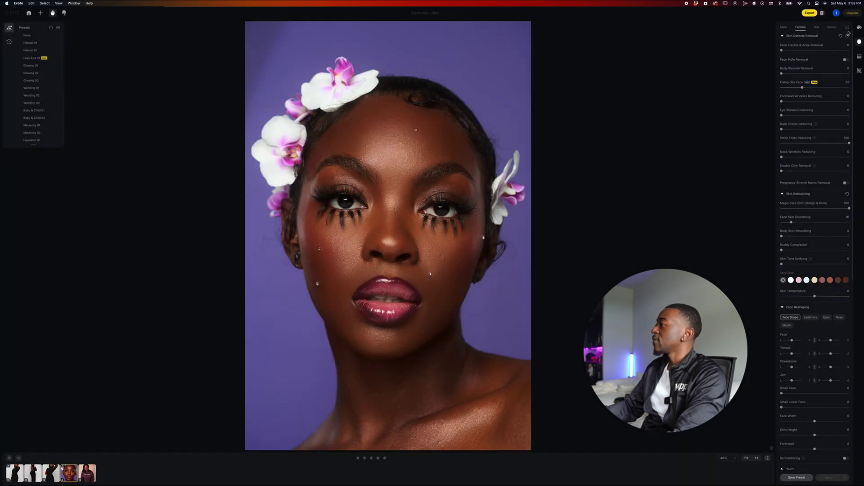
# Step: Check the gender assigned to the detected face in Modify Gender/Age and cancel without changes
pyautogui.click(848, 28)
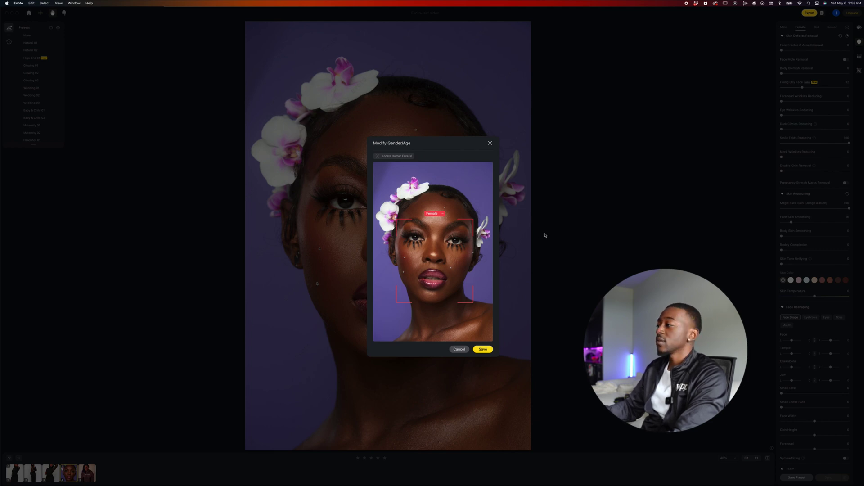
pyautogui.click(460, 350)
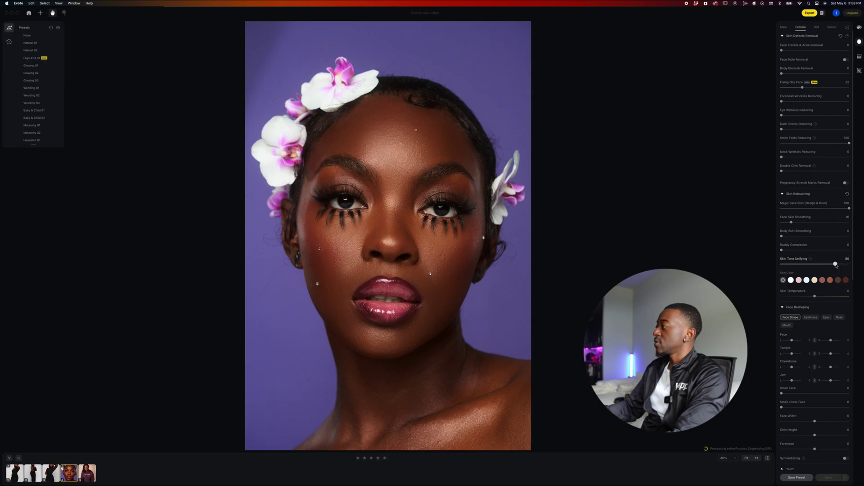
# Step: Try Skin Tone Unifying at about 89 and Body Skin Smoothing at about 31, returning each to 0
pyautogui.moveTo(782, 264); pyautogui.dragTo(836, 264)
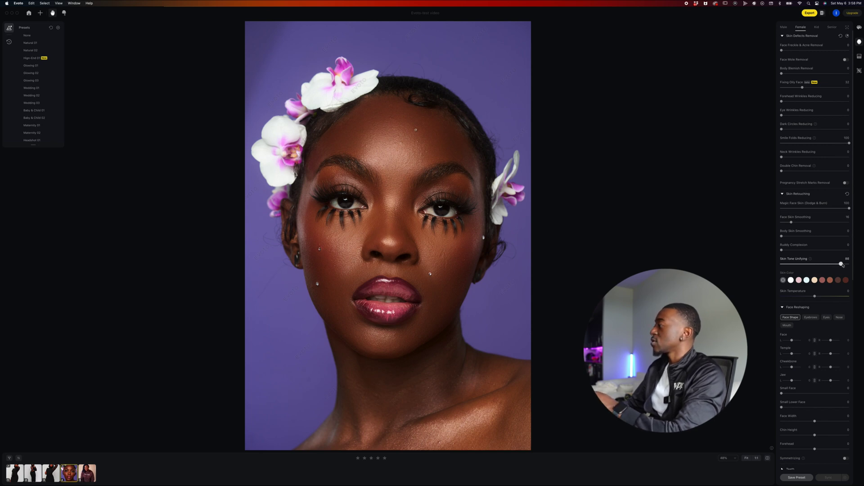
pyautogui.moveTo(842, 265); pyautogui.dragTo(803, 239)
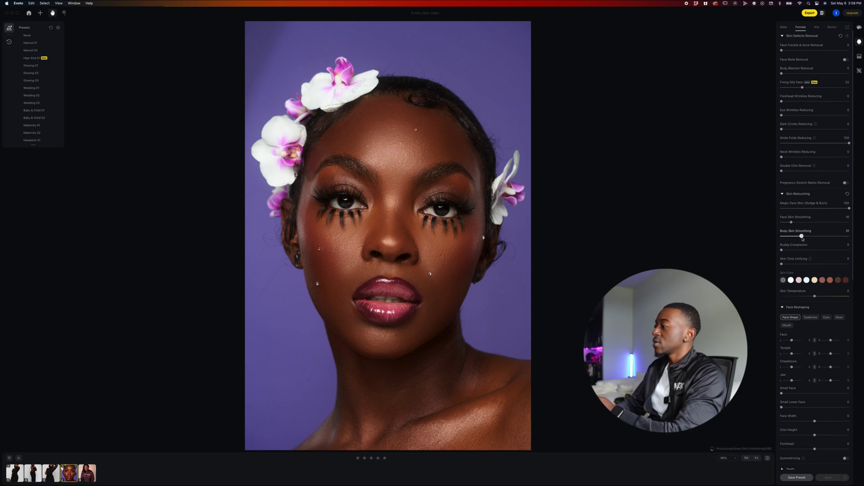
# Step: Brighten the subject's eyes by setting the Eyes Brightness to 51
pyautogui.scroll(-5, 806, 316)
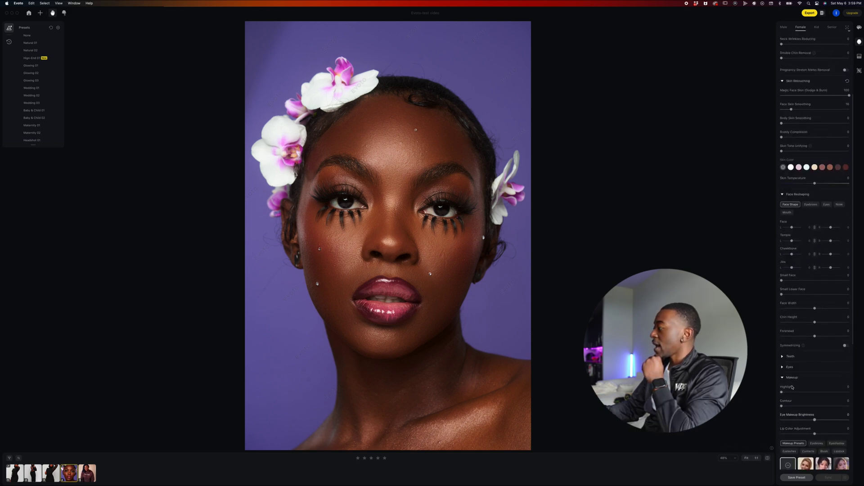
pyautogui.click(782, 368)
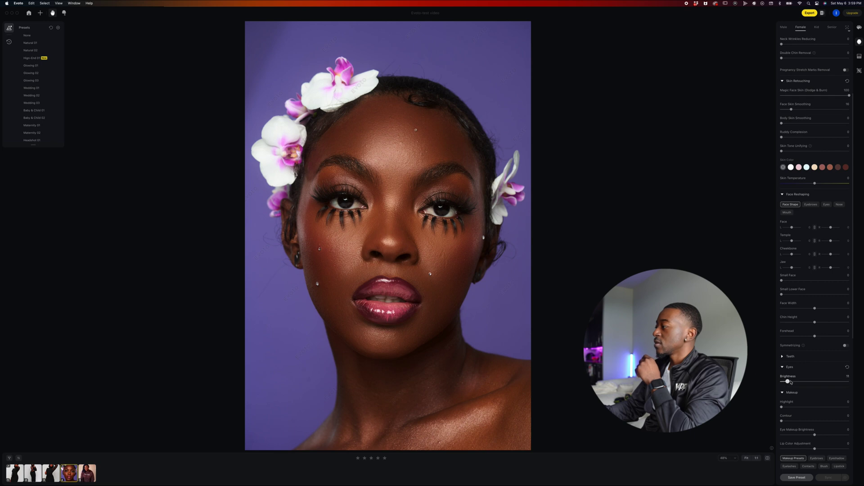
pyautogui.moveTo(791, 382); pyautogui.dragTo(844, 382)
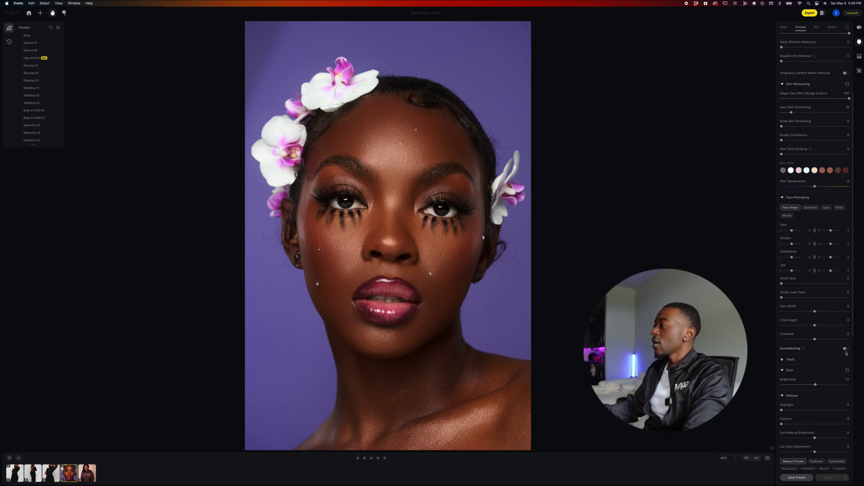
# Step: Enable Symmetrizing for the face and set Facial Symmetry to 100
pyautogui.click(846, 349)
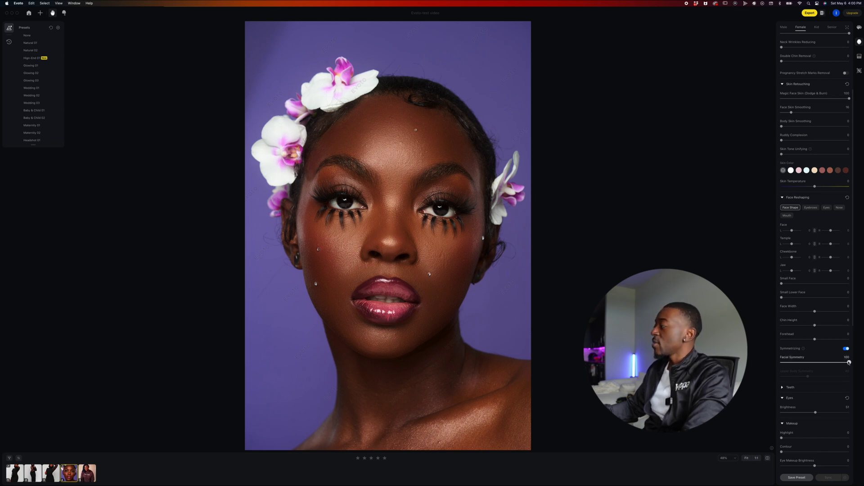
pyautogui.moveTo(848, 364)
pyautogui.mouseDown()
pyautogui.moveTo(812, 369)
pyautogui.moveTo(849, 364)
pyautogui.mouseUp()
# Step: Set Eye Makeup Brightness to about 66, and try Lip Color Adjustment at its maximum before resetting it to 0
pyautogui.scroll(-3, 832, 405)
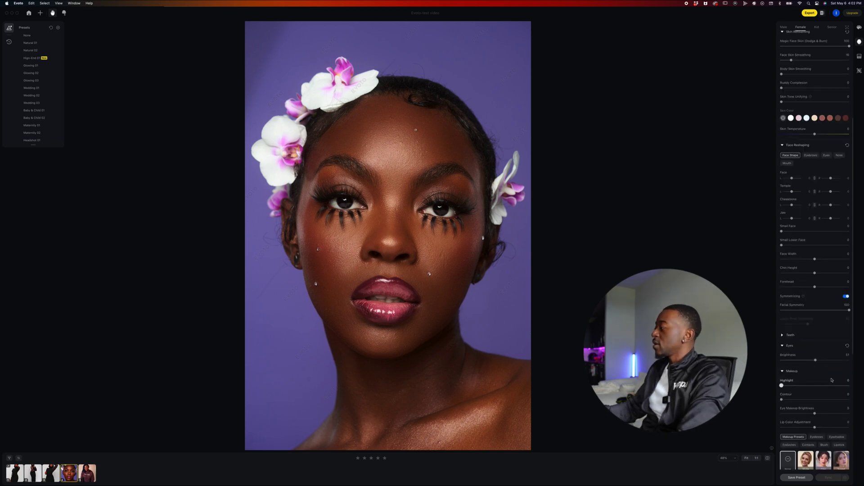
pyautogui.scroll(-1, 819, 337)
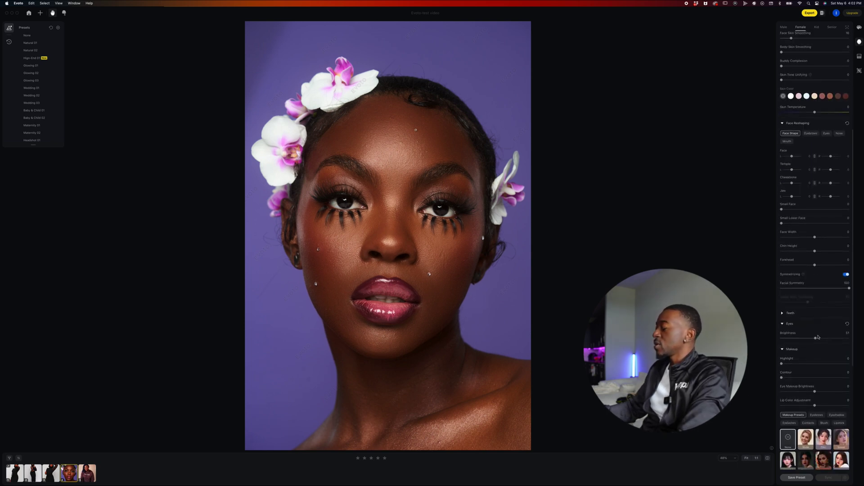
pyautogui.scroll(-5, 819, 337)
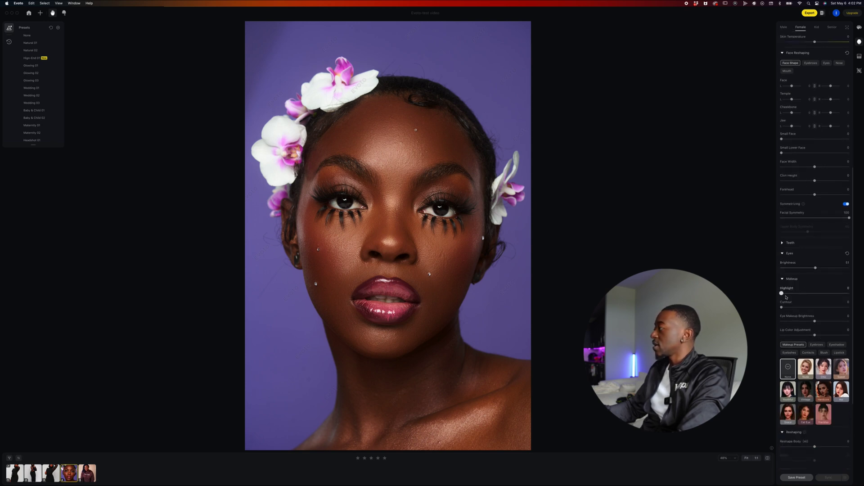
pyautogui.scroll(-1, 810, 322)
pyautogui.moveTo(814, 318); pyautogui.dragTo(850, 334)
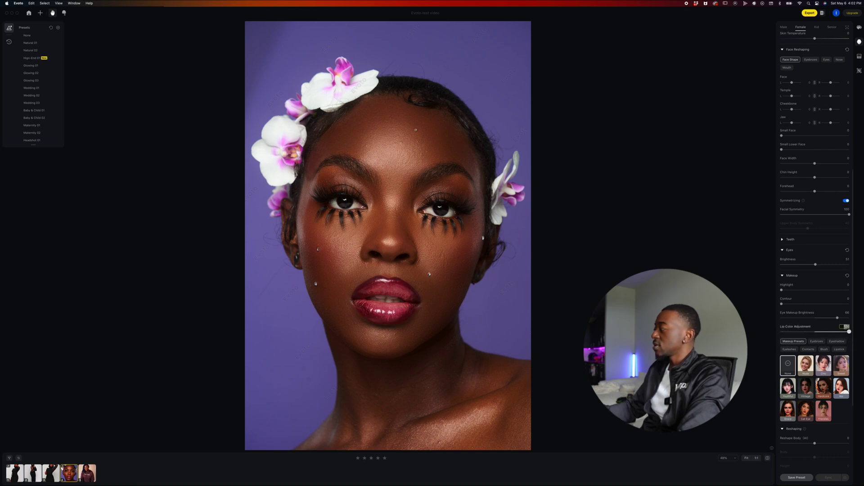
pyautogui.doubleClick(847, 330)
# Step: Slightly slim the subject's neck with the Slim Neck adjustment under Reshaping
pyautogui.scroll(-3, 810, 360)
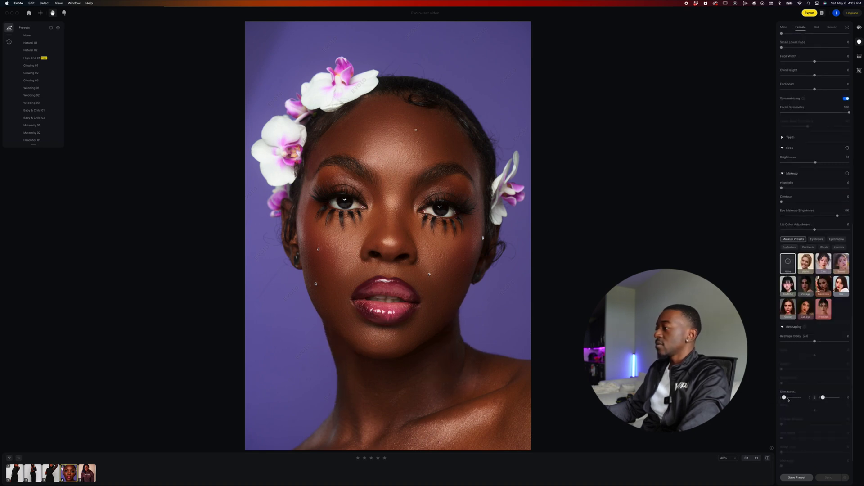
pyautogui.moveTo(785, 398); pyautogui.dragTo(789, 400)
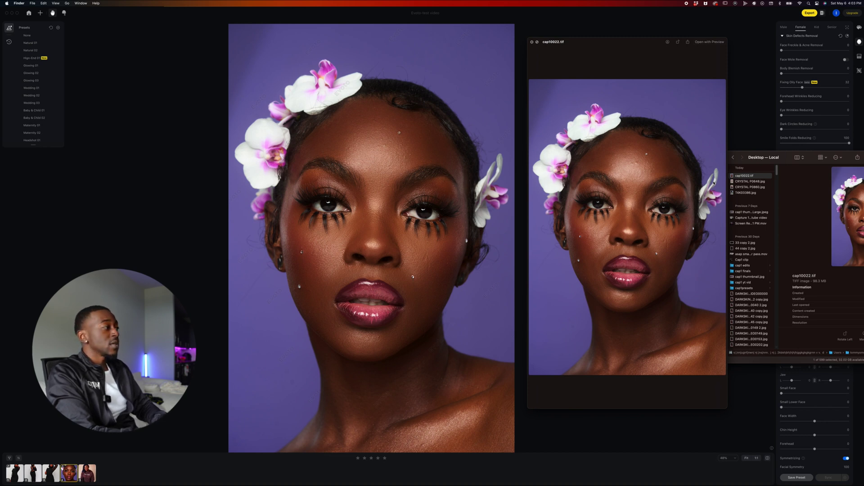
# Step: Close the preview of cap10022.tif and review the Quick Export options, leaving without exporting
pyautogui.press('super+w')
pyautogui.click(810, 13)
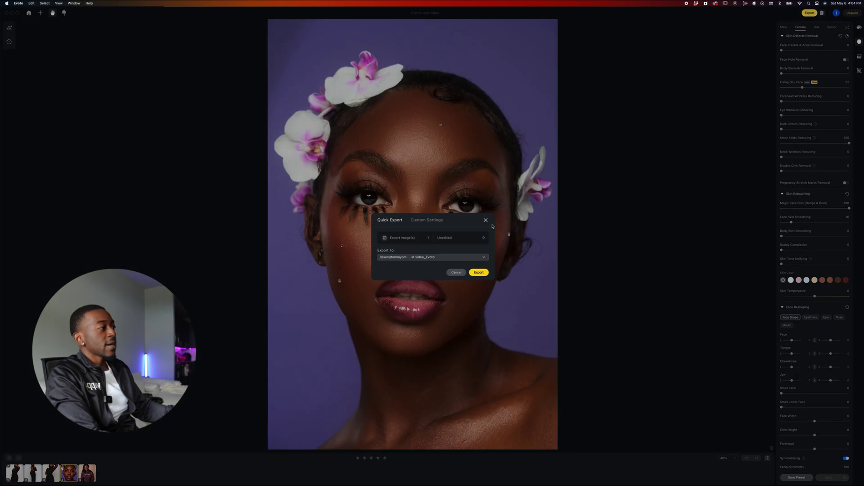
pyautogui.click(485, 221)
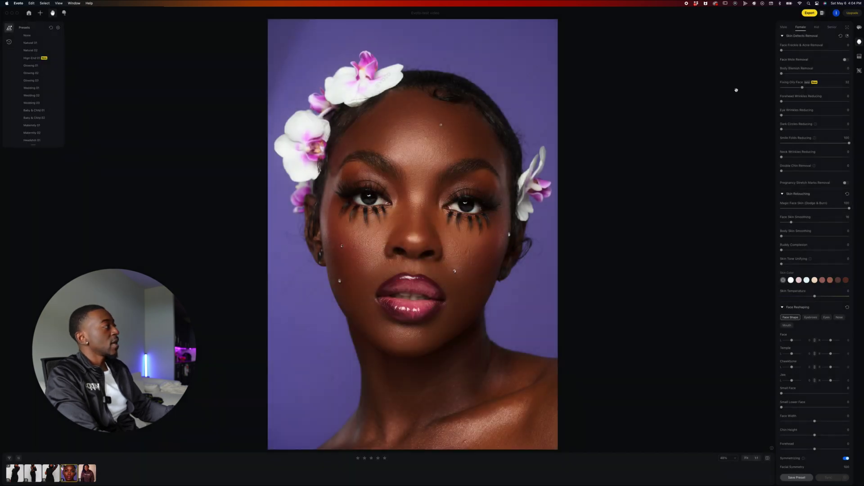
pyautogui.click(809, 14)
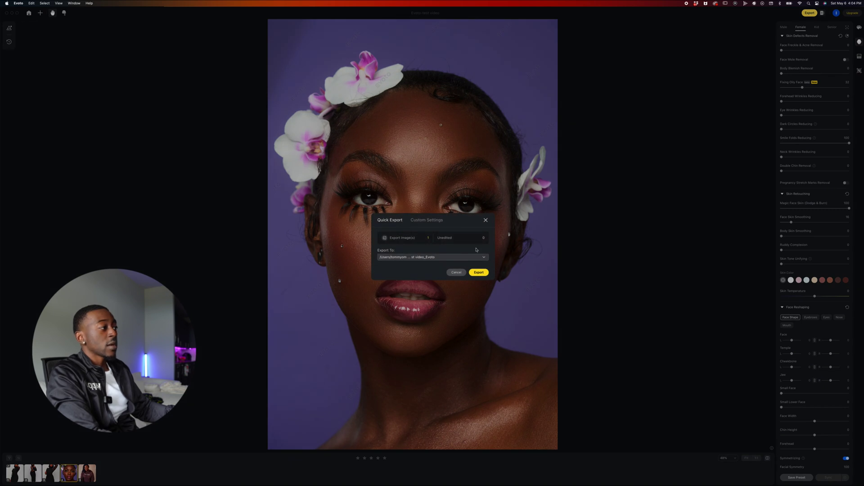
pyautogui.click(487, 221)
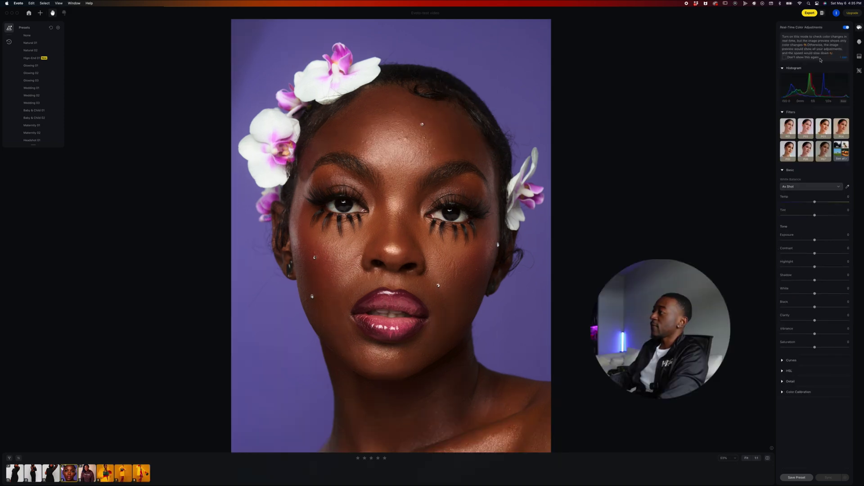
# Step: Open the background editing tools for the orchid portrait
pyautogui.click(859, 57)
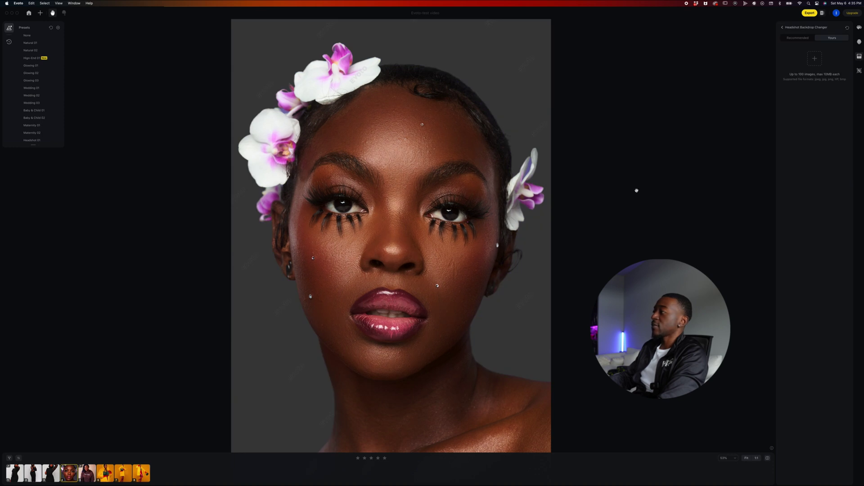
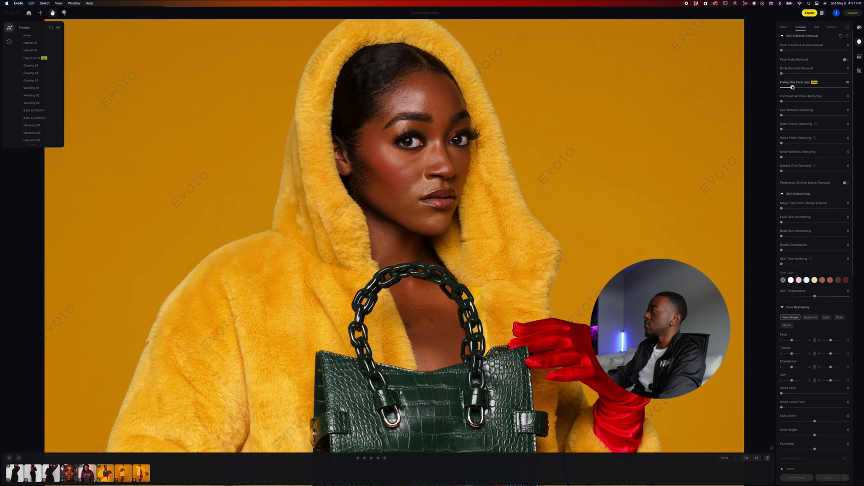
# Step: Set Fixing Oily Face to 100, Dark Circles Reducing to 75, and Smile Folds Reducing to about 98 on the yellow-coat portrait
pyautogui.moveTo(792, 87); pyautogui.dragTo(850, 87)
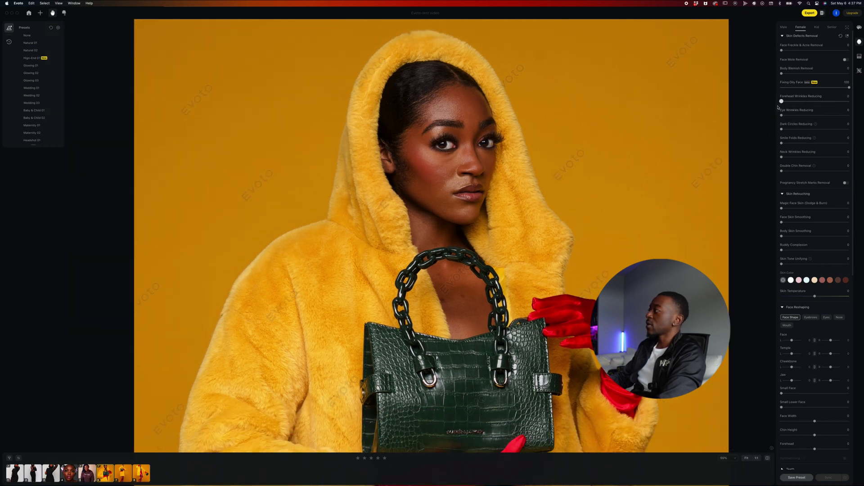
pyautogui.moveTo(782, 129); pyautogui.dragTo(848, 134)
pyautogui.scroll(-1, 810, 135)
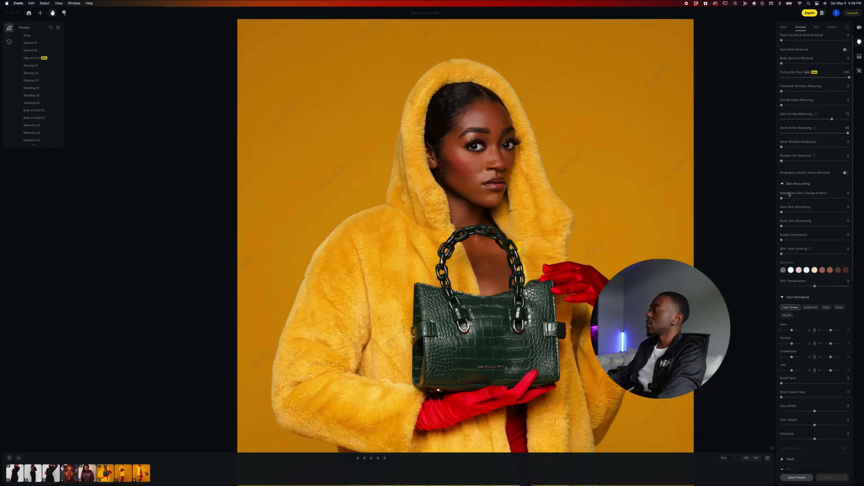
pyautogui.scroll(-1, 789, 195)
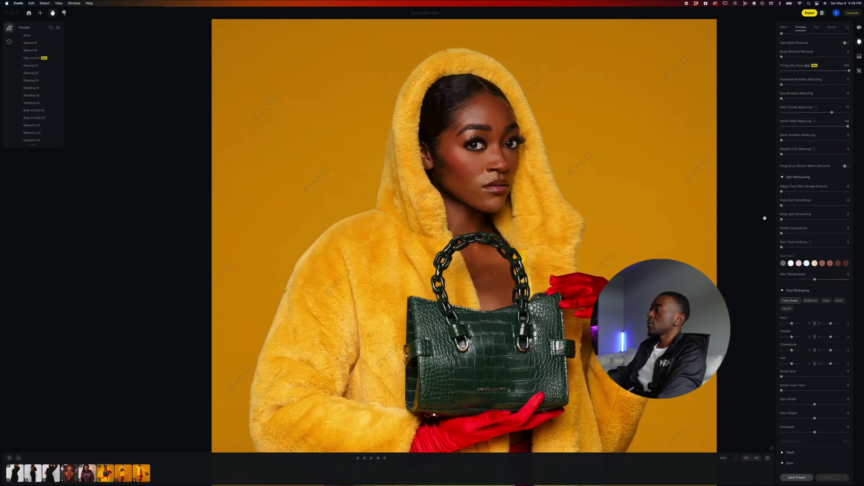
# Step: Set Magic Face Skin (Dodge & Burn) to 100, comparing the face against a value of 0 before restoring 100
pyautogui.moveTo(781, 192); pyautogui.dragTo(852, 194)
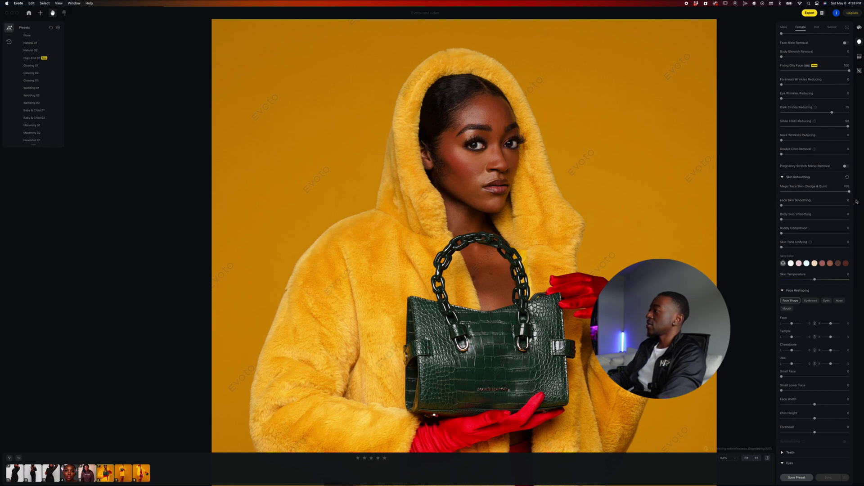
pyautogui.scroll(5, 460, 186)
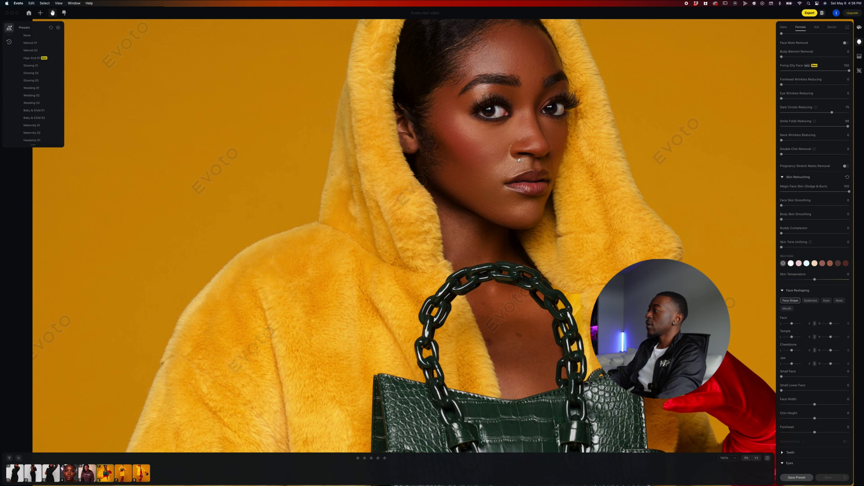
pyautogui.moveTo(519, 160); pyautogui.dragTo(495, 232)
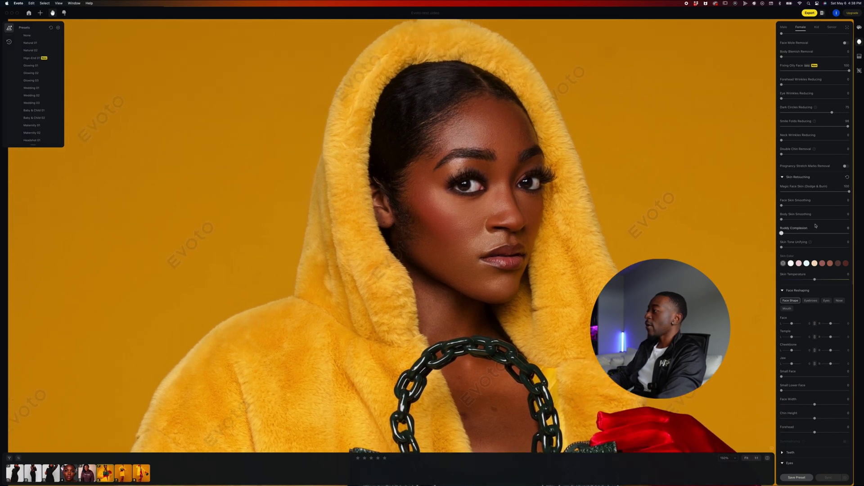
pyautogui.moveTo(813, 196); pyautogui.dragTo(777, 200)
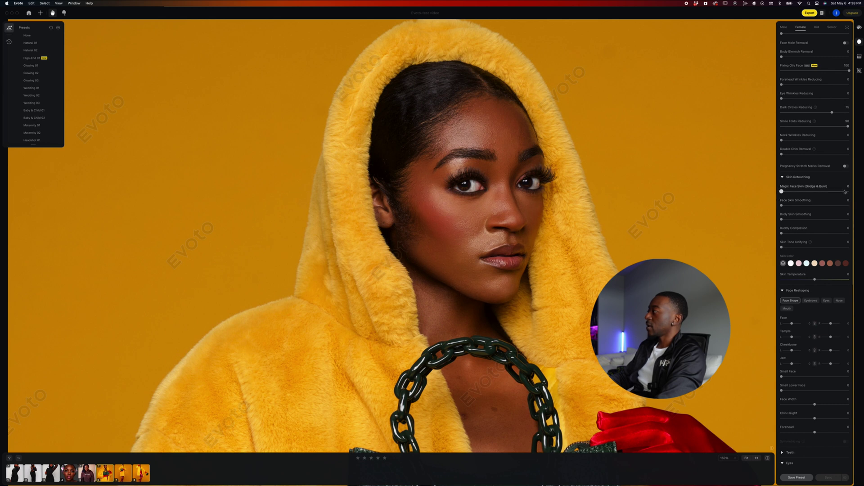
pyautogui.moveTo(782, 191); pyautogui.dragTo(851, 192)
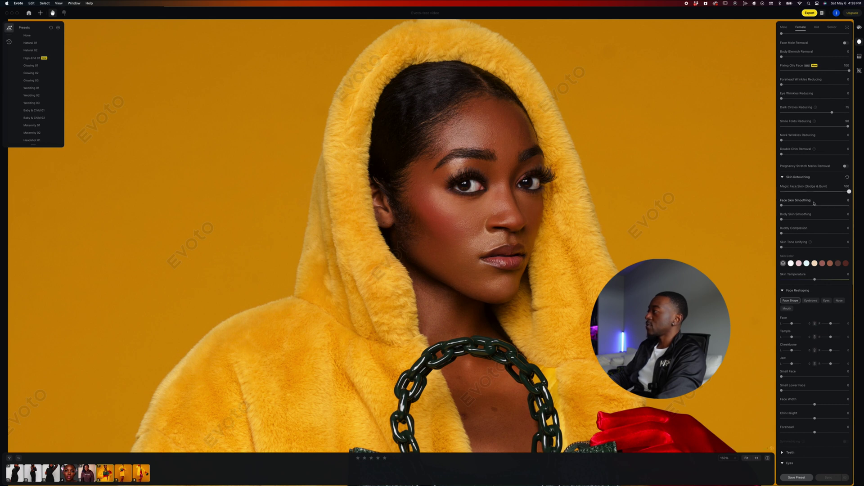
pyautogui.scroll(-3, 563, 198)
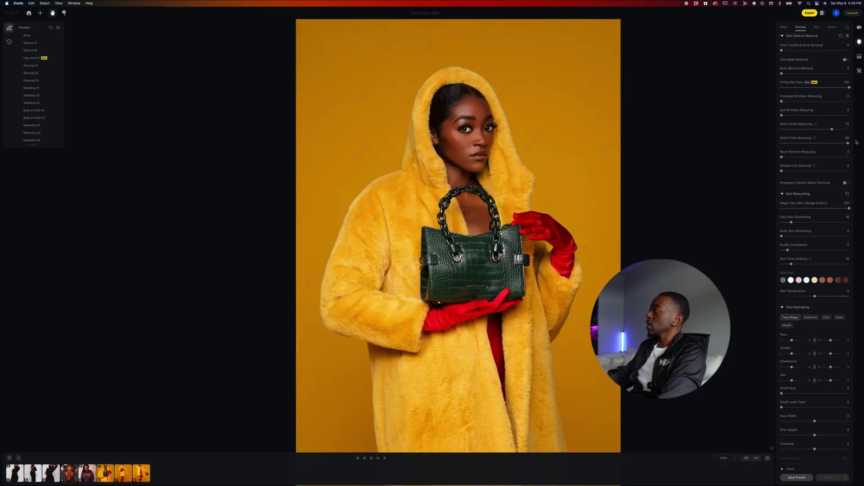
# Step: Examine the recommended color backdrops in the Headshot Backdrop Changer and the other background editing tools
pyautogui.click(859, 57)
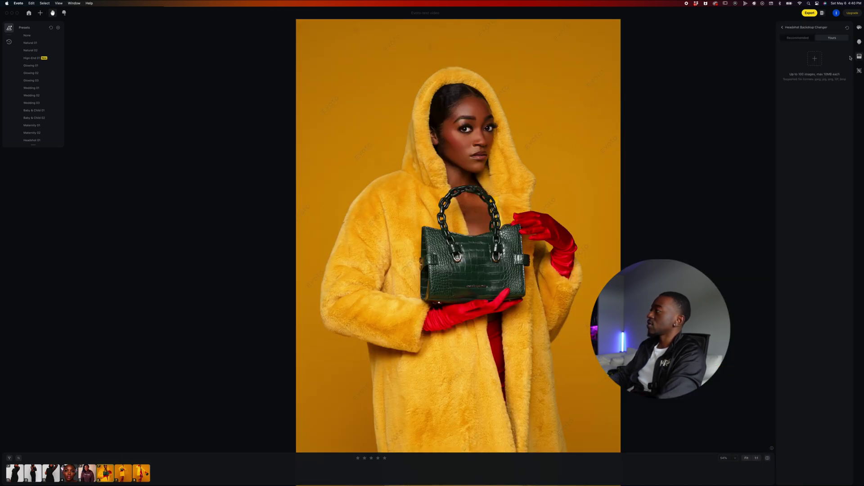
pyautogui.click(798, 39)
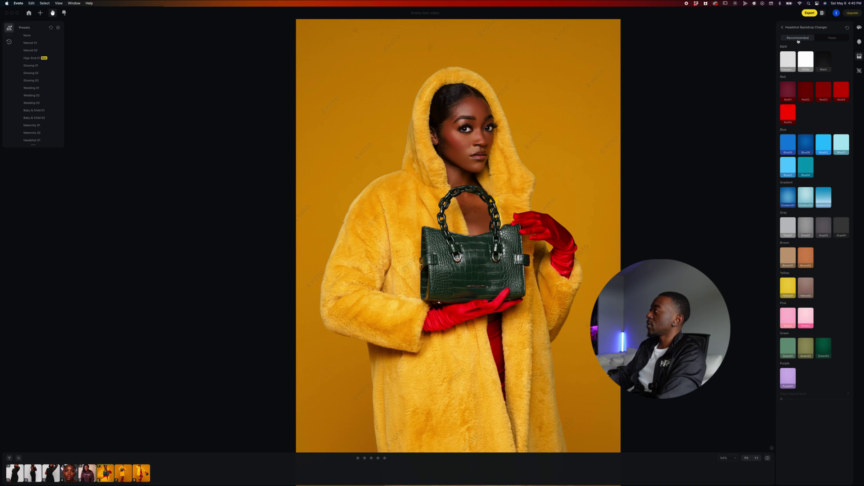
pyautogui.click(784, 28)
pyautogui.click(808, 103)
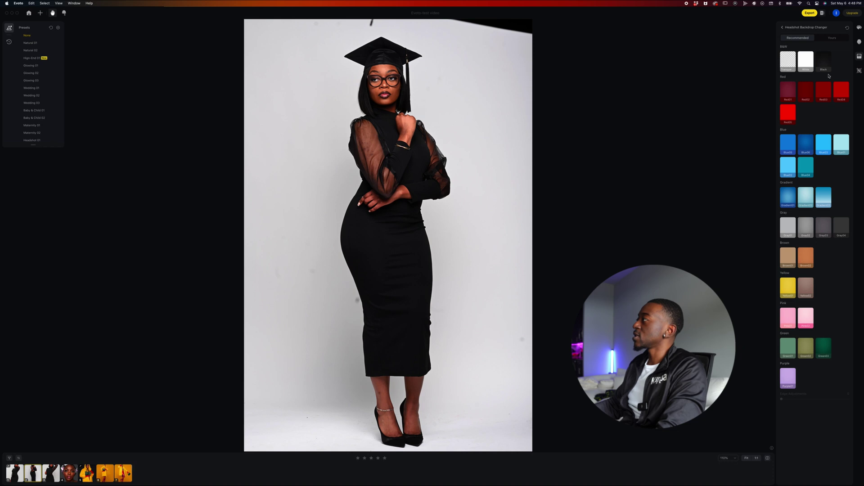
# Step: Try the black and white backdrops on the graduation portrait, and apply the darkest gray backdrop
pyautogui.click(818, 64)
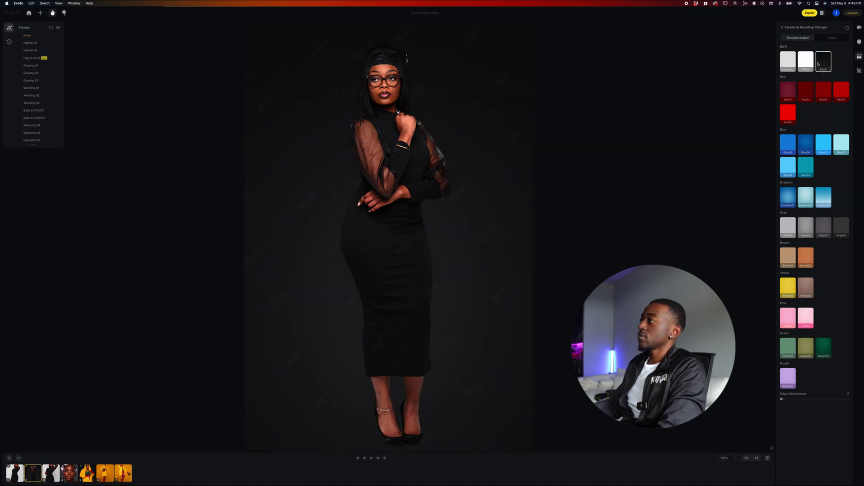
pyautogui.click(810, 64)
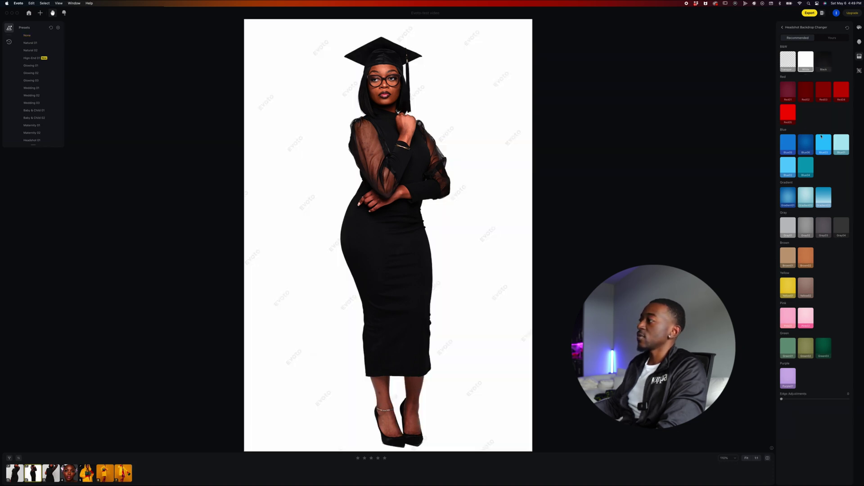
pyautogui.click(840, 229)
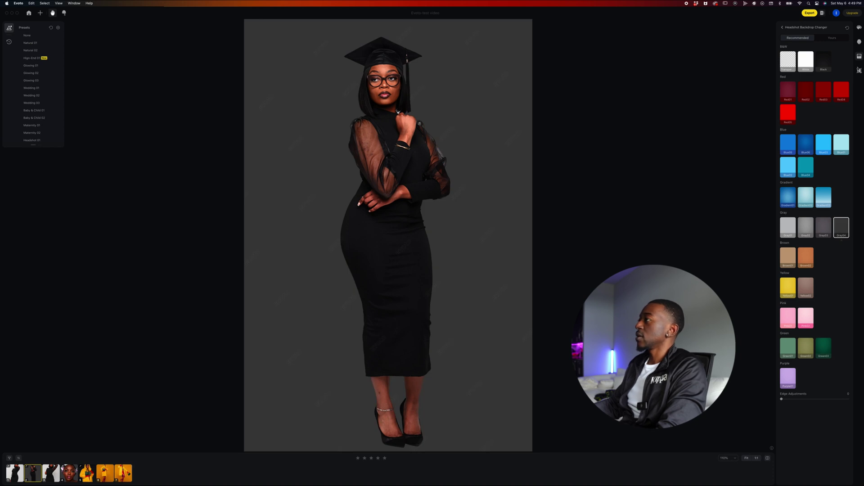
# Step: Set Magic Face Skin (Dodge & Burn) to 100, Face Skin Smoothing to 17, and Body Skin Smoothing to 14 on the graduation portrait
pyautogui.click(859, 42)
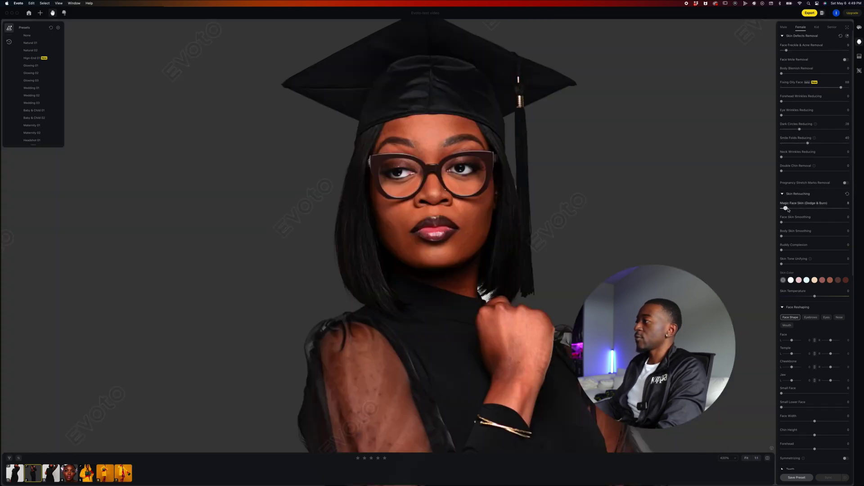
pyautogui.moveTo(782, 208); pyautogui.dragTo(834, 209)
pyautogui.click(793, 221)
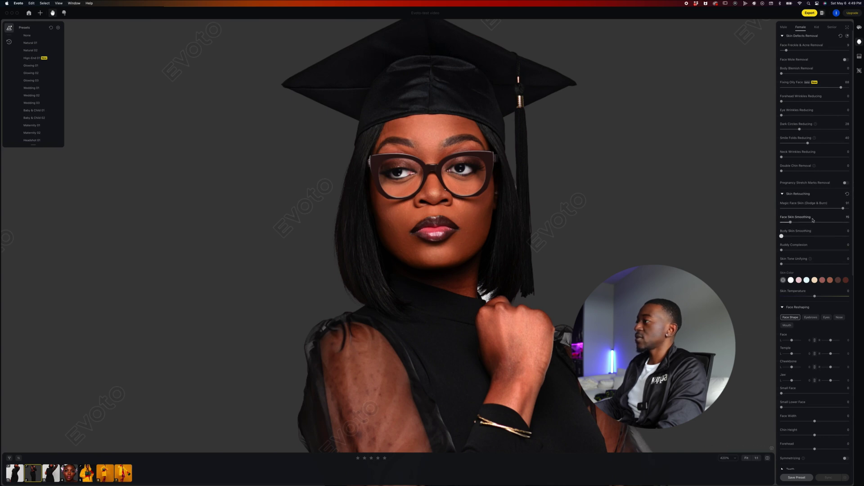
pyautogui.moveTo(843, 209); pyautogui.dragTo(852, 209)
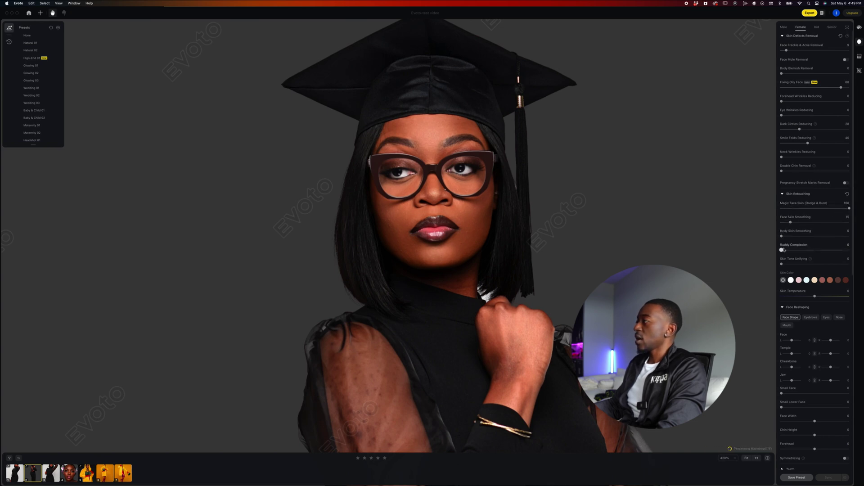
pyautogui.moveTo(790, 222); pyautogui.dragTo(790, 238)
pyautogui.scroll(-5, 543, 252)
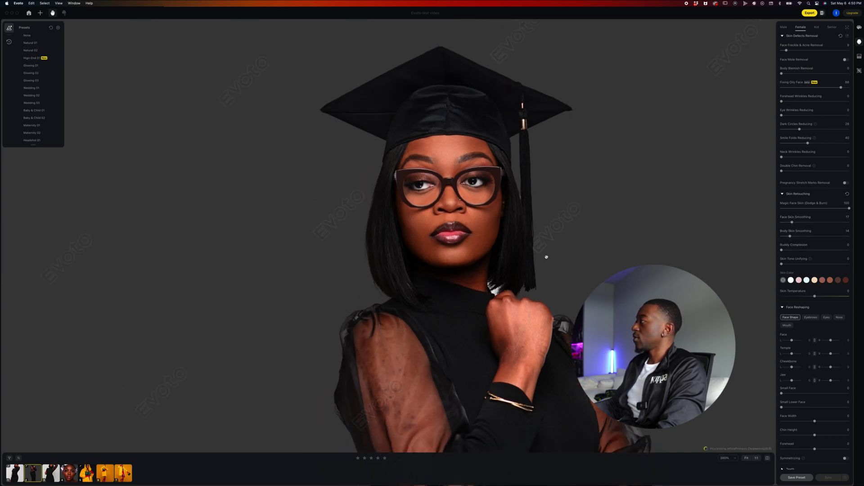
# Step: Set Face Freckle & Acne Removal to about 60 and check the skin on the whole portrait
pyautogui.scroll(6, 454, 223)
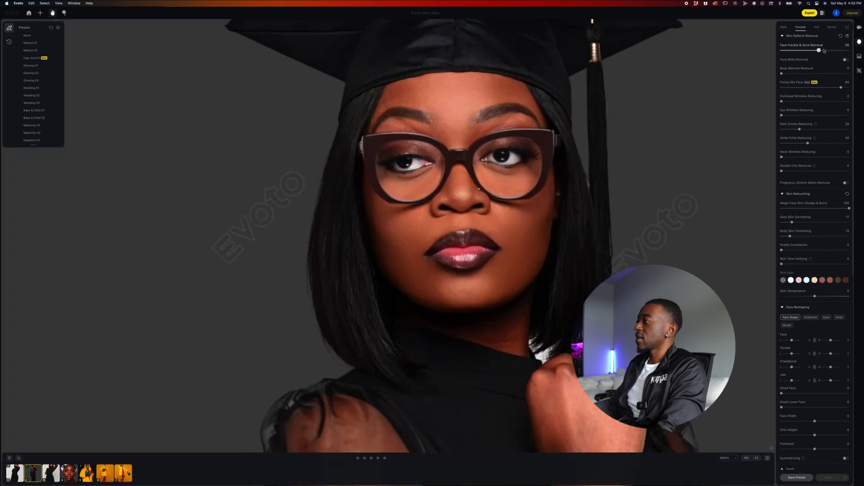
pyautogui.scroll(-6, 453, 224)
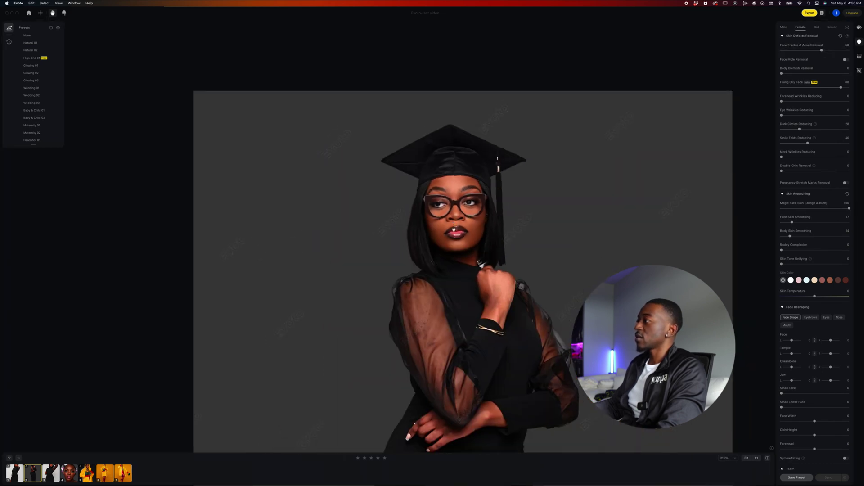
pyautogui.scroll(-2, 455, 190)
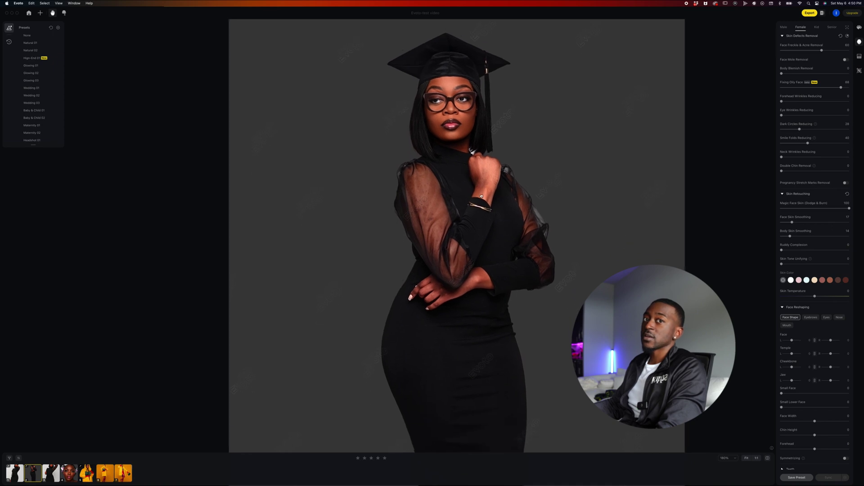
# Step: Enable Symmetrizing for the graduation portrait, switching it off and on again to compare the effect
pyautogui.scroll(-5, 851, 401)
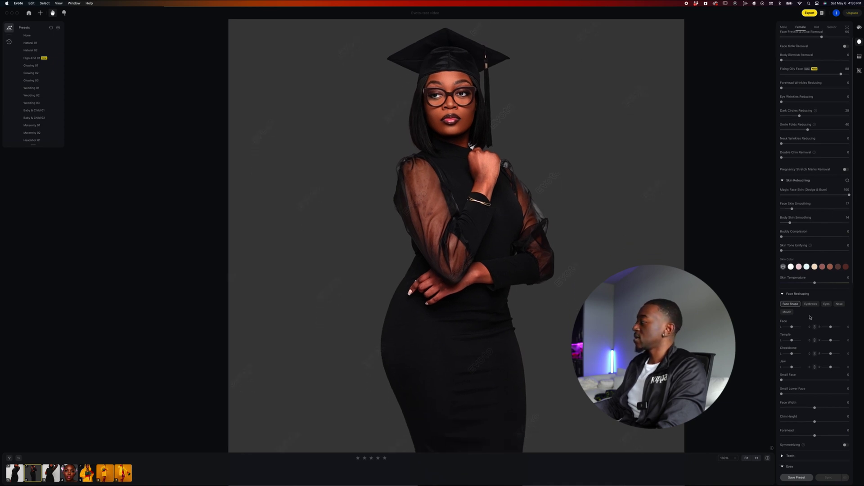
pyautogui.click(846, 394)
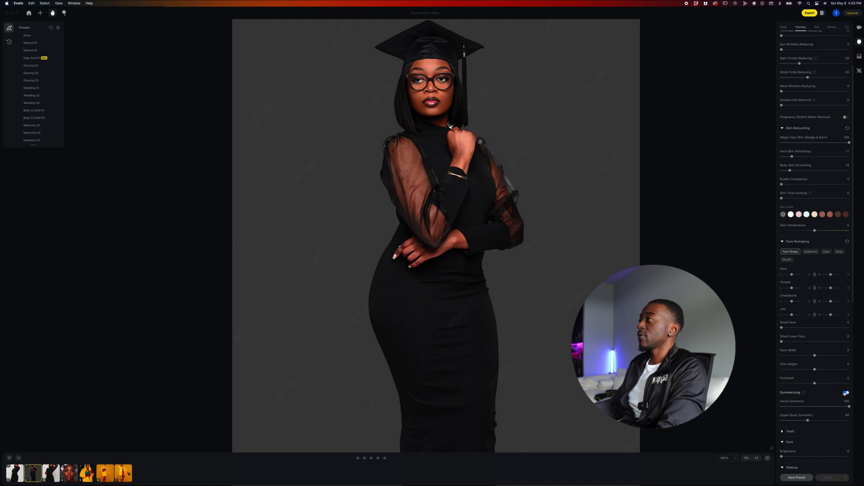
pyautogui.click(846, 393)
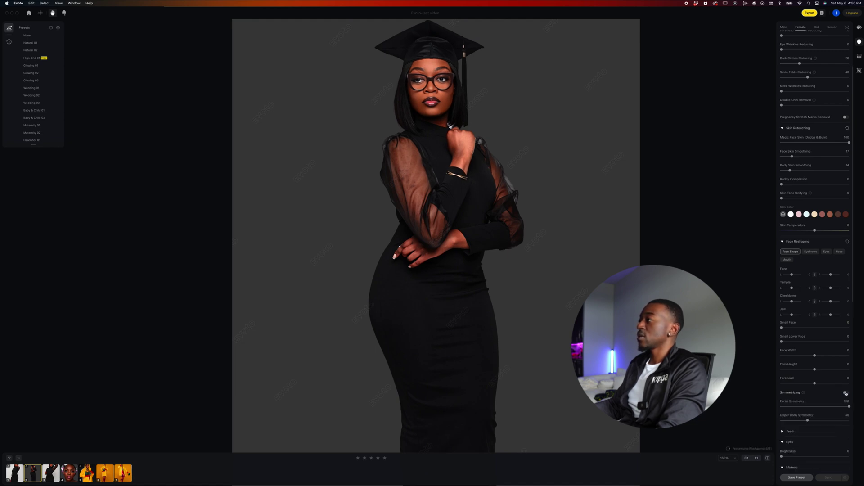
pyautogui.click(846, 393)
pyautogui.scroll(-5, 815, 396)
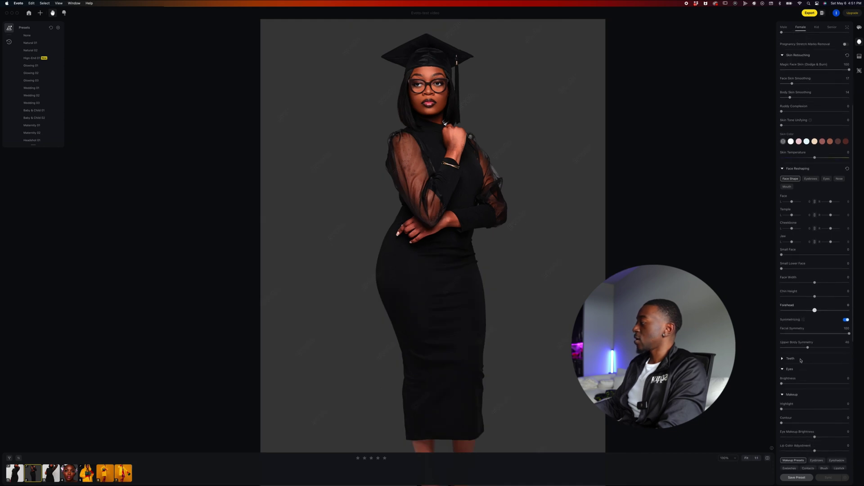
# Step: Slightly slim the subject's figure by setting Reshape Body to a small negative value
pyautogui.scroll(-5, 801, 363)
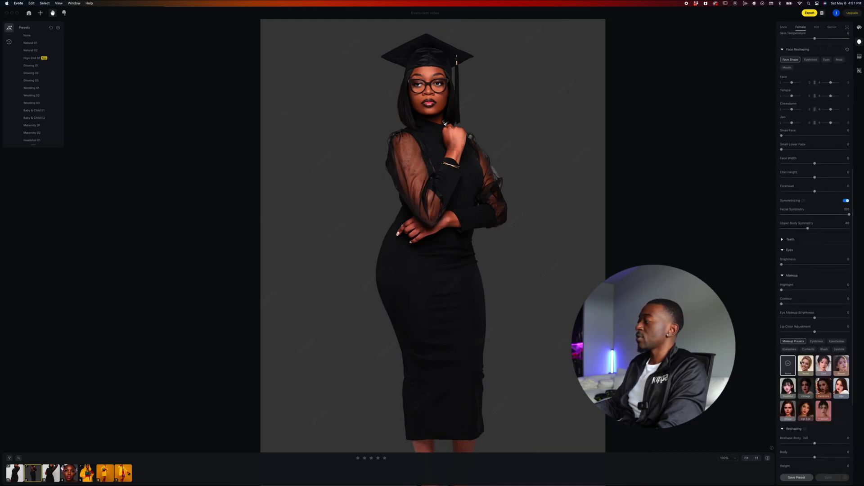
pyautogui.moveTo(814, 357)
pyautogui.mouseDown()
pyautogui.moveTo(834, 357)
pyautogui.moveTo(812, 357)
pyautogui.mouseUp()
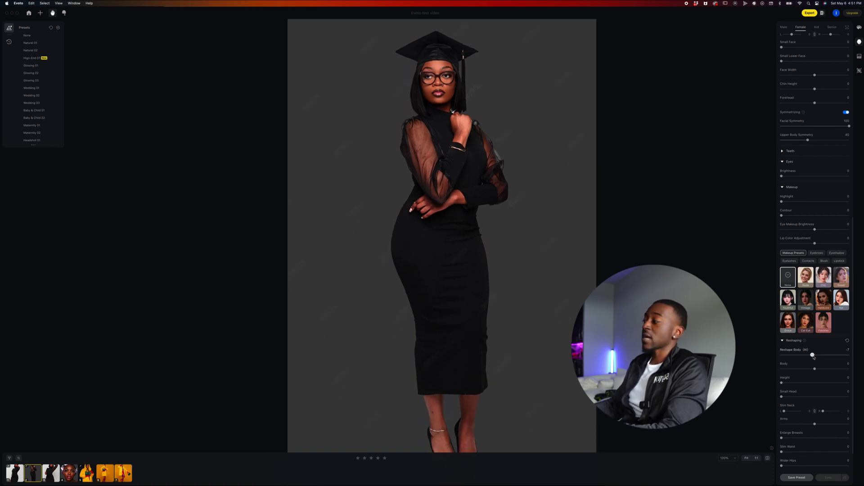
pyautogui.moveTo(813, 356); pyautogui.dragTo(811, 357)
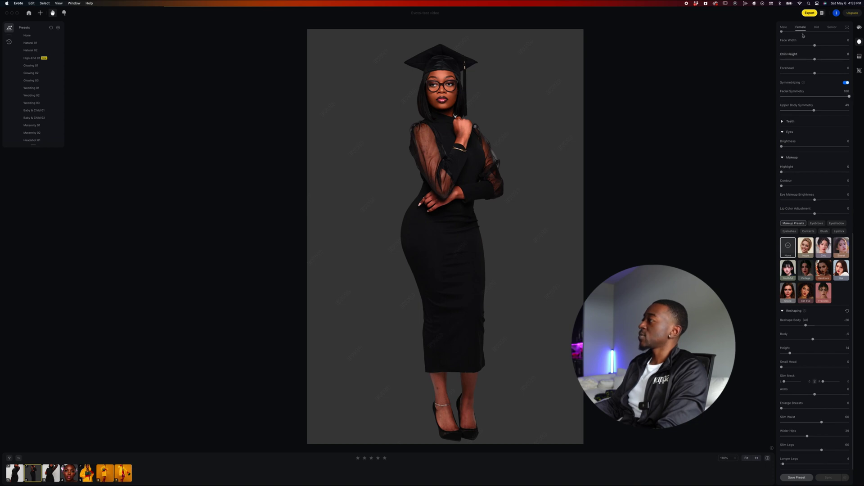
# Step: Review the Custom Settings for export, and quick-export the graduation portrait to the test video_Evoto folder
pyautogui.click(809, 14)
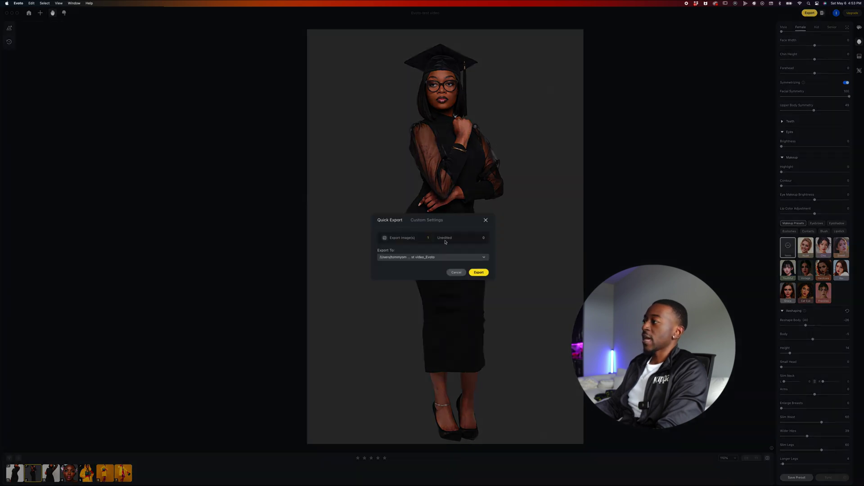
pyautogui.click(427, 221)
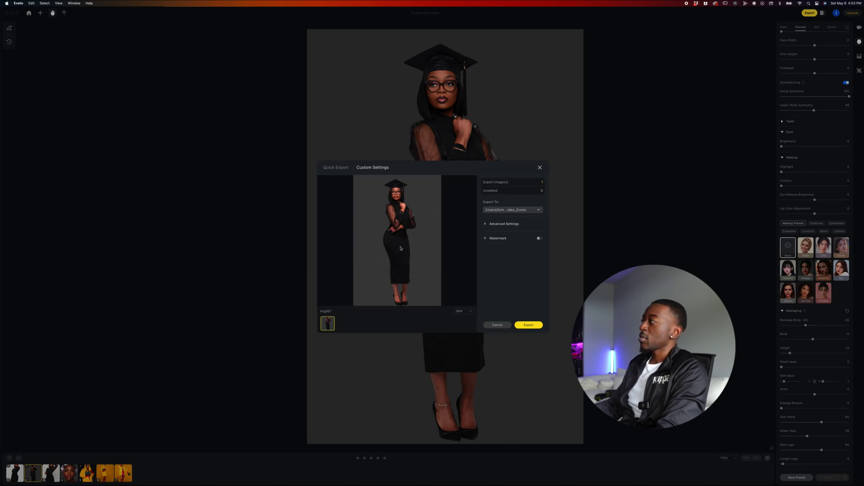
pyautogui.click(335, 167)
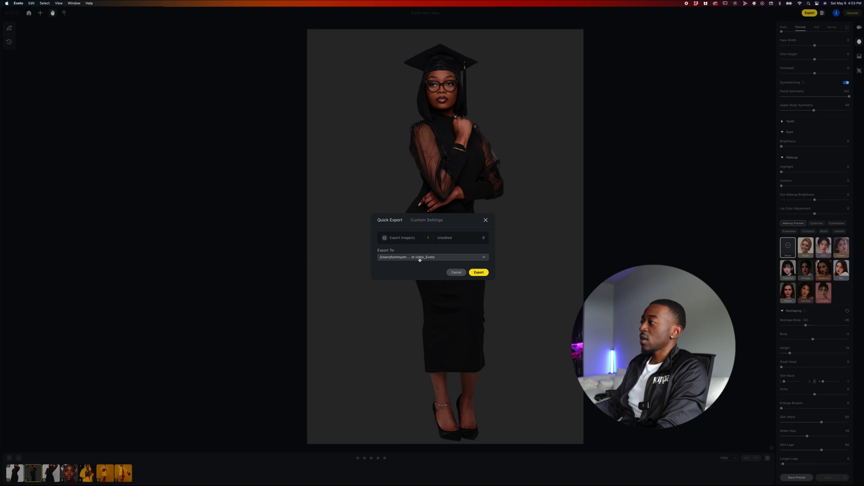
pyautogui.click(406, 257)
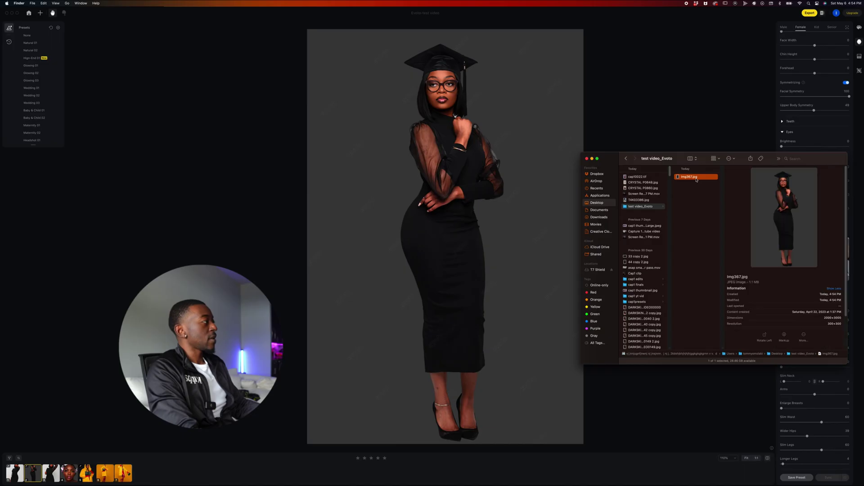
# Step: Switch to Finder and open a large preview of the exported Img367.jpg to inspect it
pyautogui.press('space')
pyautogui.press('space')
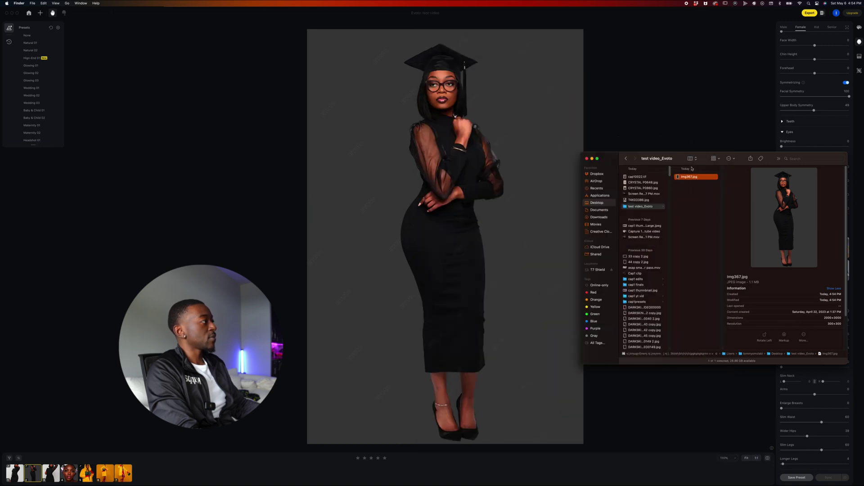
pyautogui.press('space')
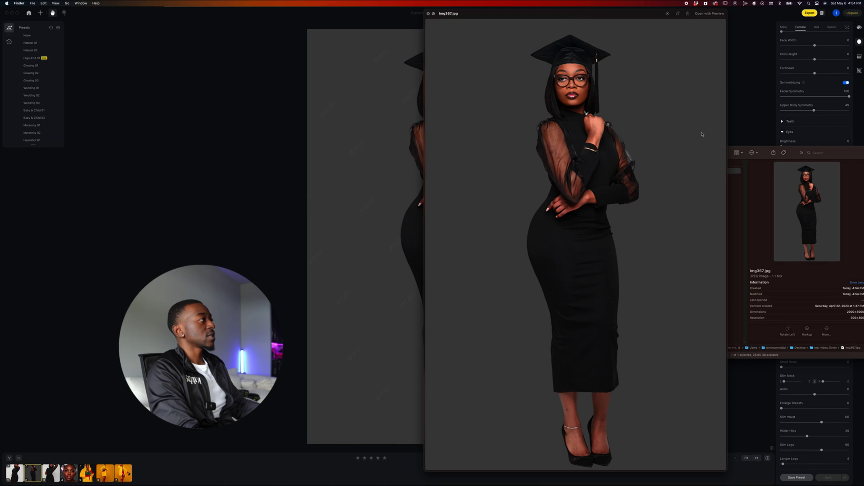
# Step: Close the enlarged Img367.jpg preview, return to Evoto, and look over the color adjustment and backdrop settings for the graduation portrait
pyautogui.click(428, 14)
pyautogui.click(616, 153)
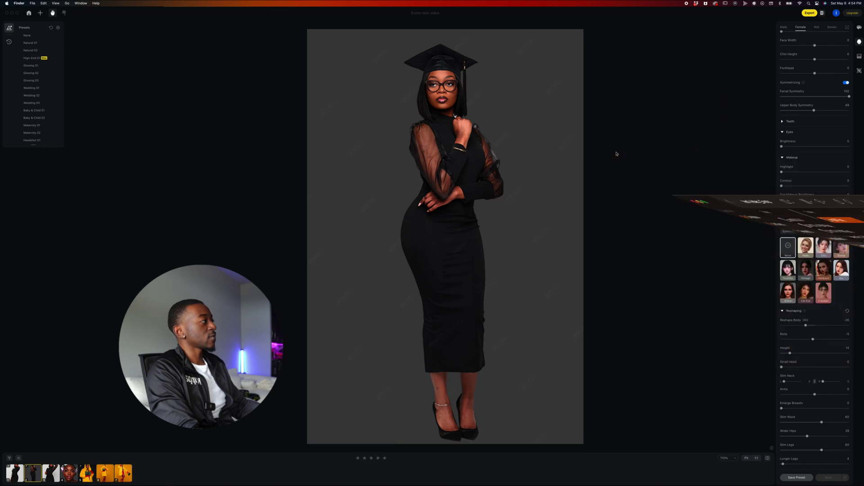
pyautogui.click(859, 28)
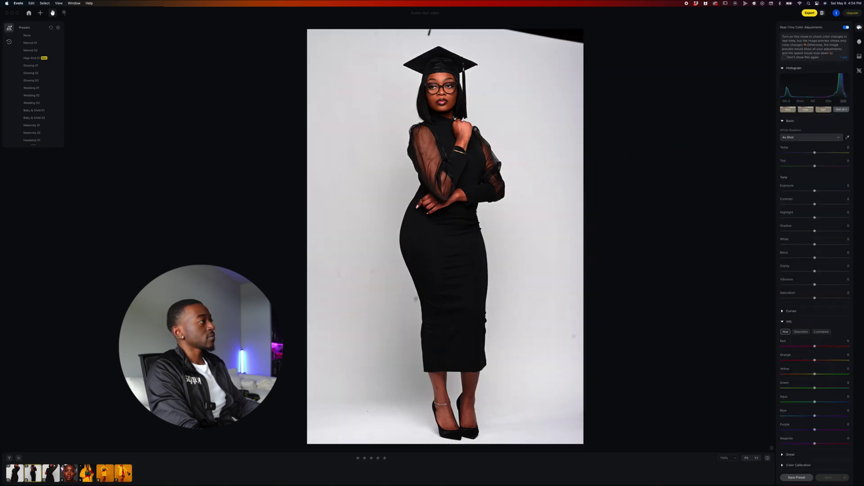
pyautogui.click(860, 71)
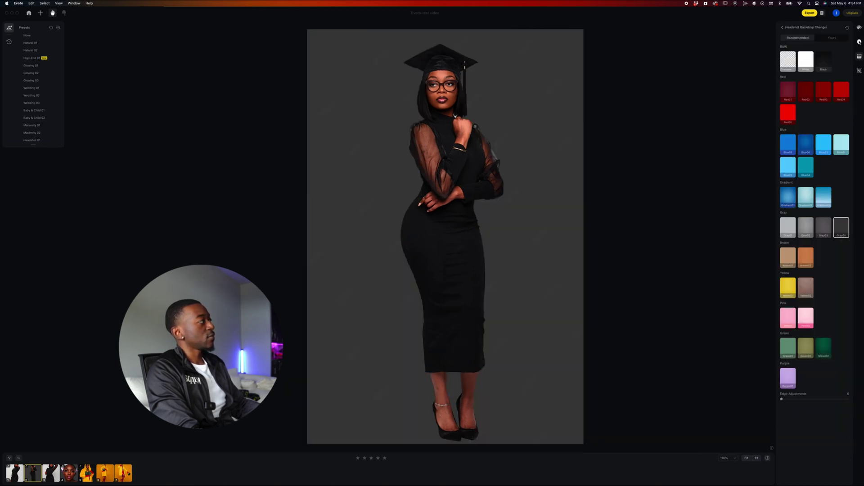
pyautogui.click(859, 29)
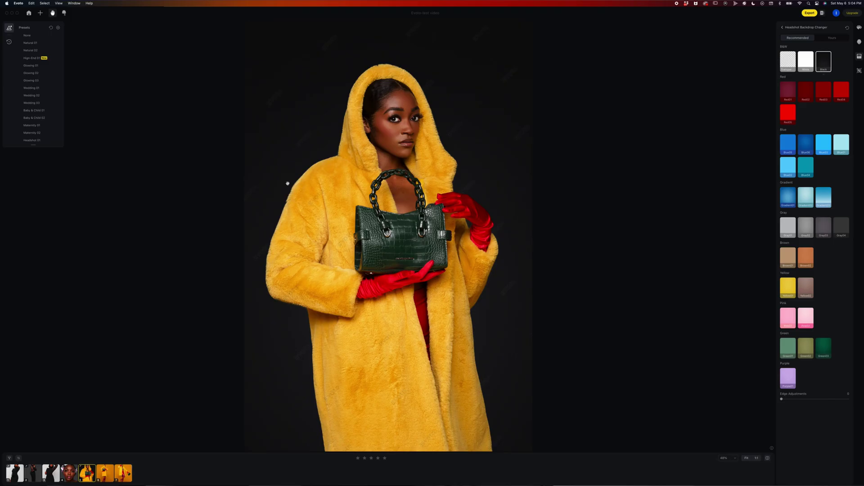
# Step: Copy the effects of the black-backdrop close-up yellow coat portrait and paste them onto the other two yellow coat photos
pyautogui.click(32, 3)
pyautogui.click(32, 22)
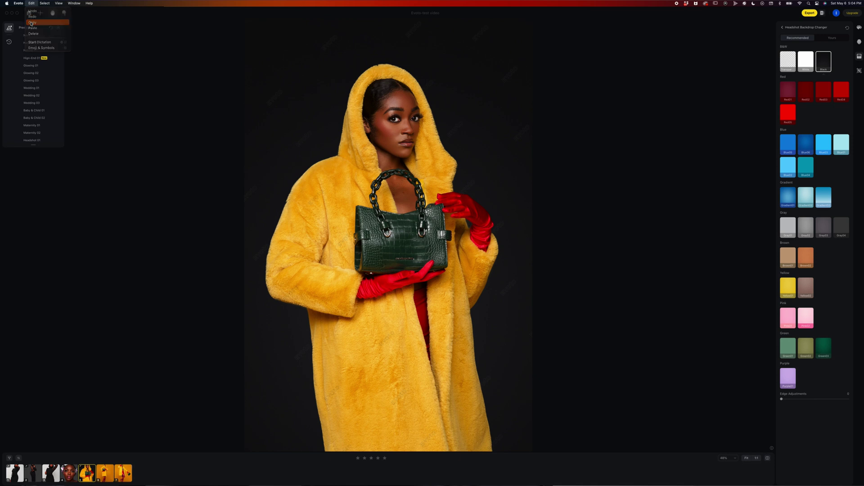
pyautogui.click(105, 473)
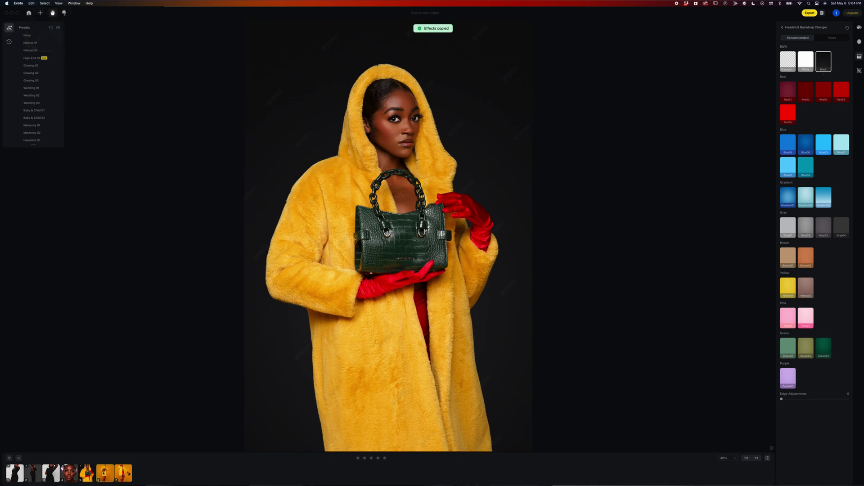
pyautogui.keyDown('shift'); pyautogui.click(122, 473); pyautogui.keyUp('shift')
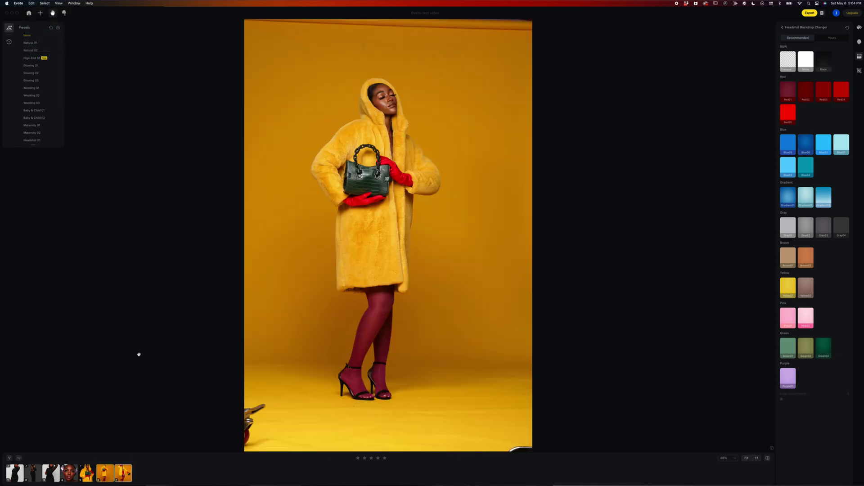
pyautogui.click(31, 3)
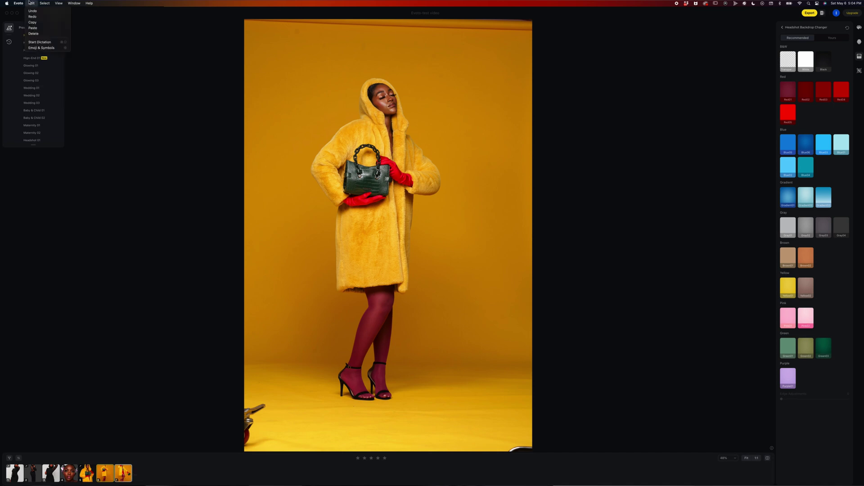
pyautogui.click(40, 28)
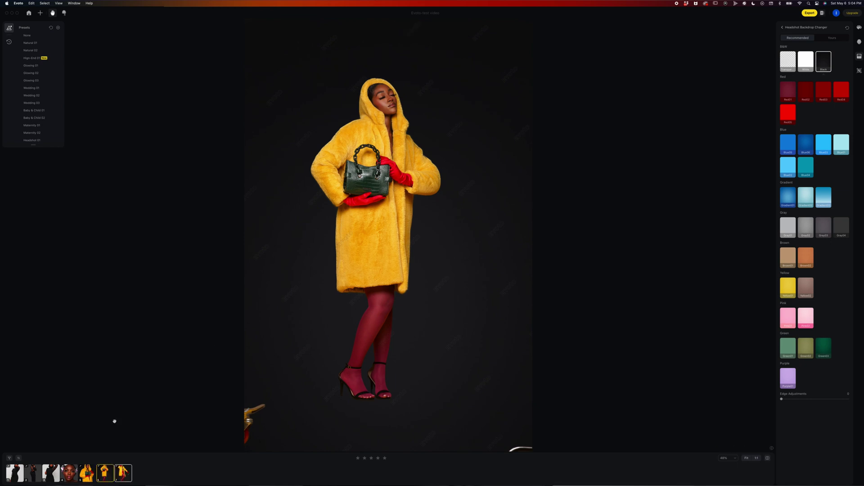
pyautogui.click(116, 473)
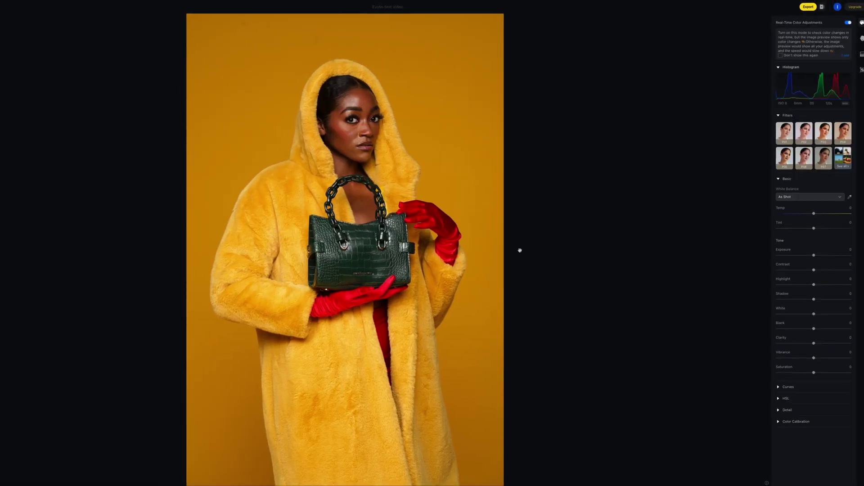
# Step: Apply the dark red Red01 headshot backdrop to the close-up yellow coat portrait
pyautogui.click(806, 101)
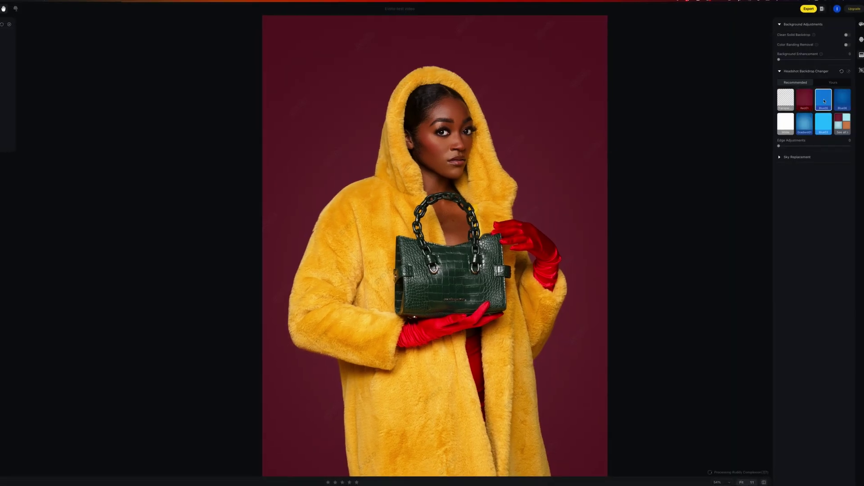